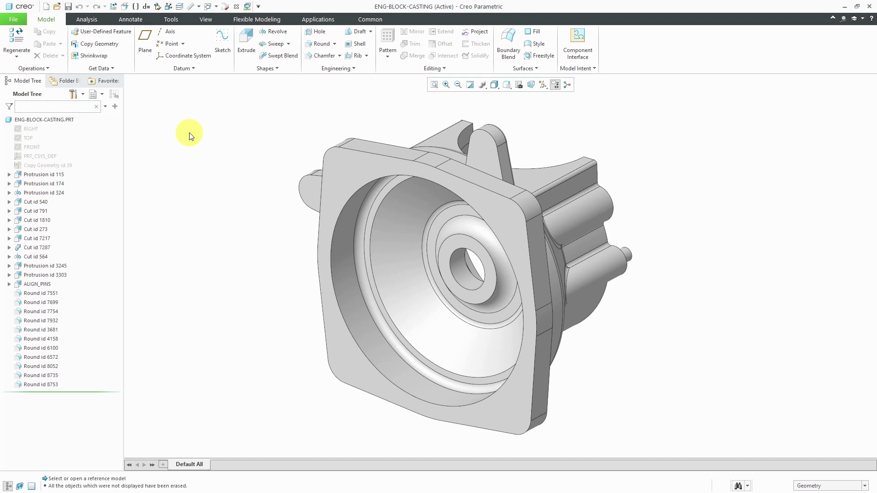
# Step: Create a new solid part named eng-block-machined with the default template and maximize the window
pyautogui.click(45, 7)
pyautogui.write('e')
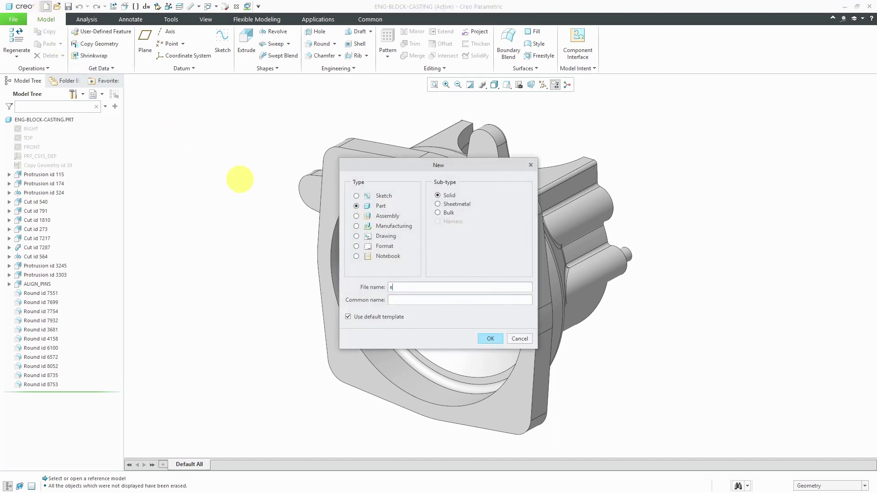
pyautogui.write('ng-block-machined')
pyautogui.click(491, 339)
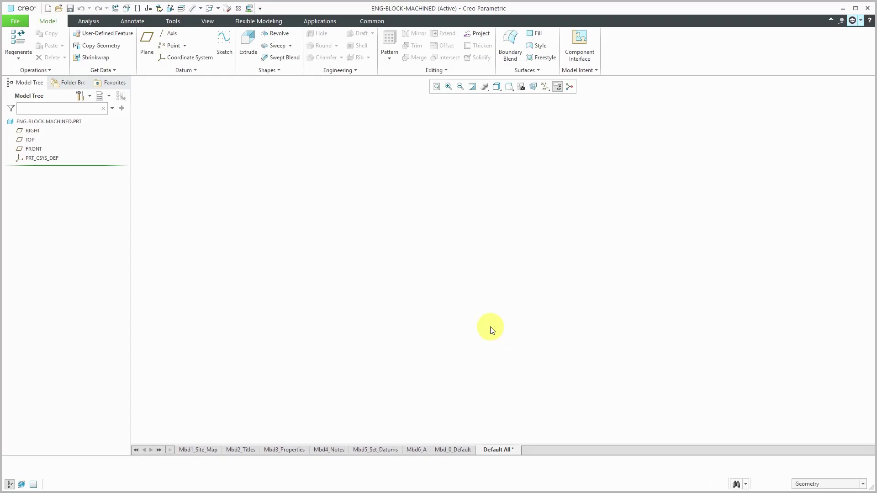
pyautogui.click(855, 8)
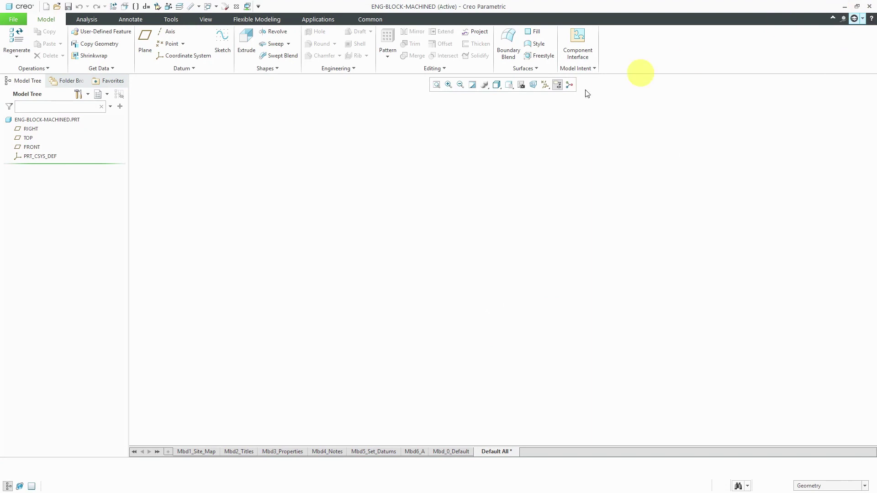
# Step: Merge eng-block-casting.prt into the part using a Default placement constraint
pyautogui.click(116, 70)
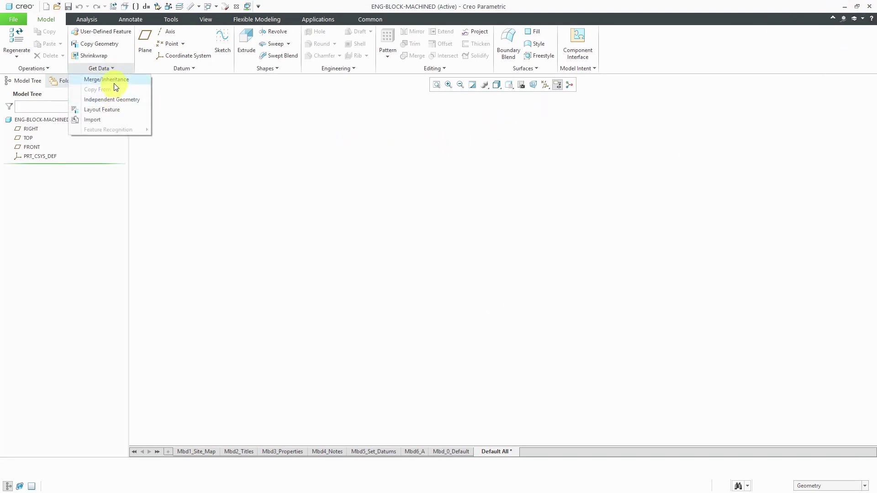
pyautogui.click(114, 81)
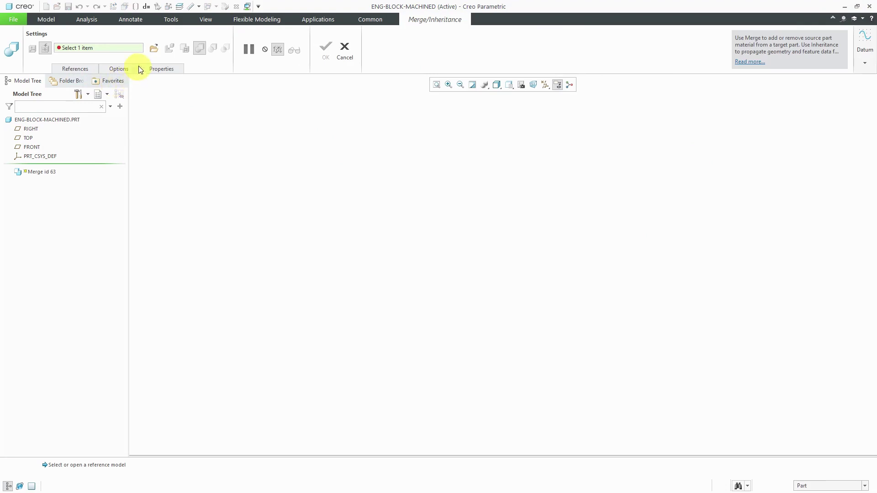
pyautogui.click(155, 50)
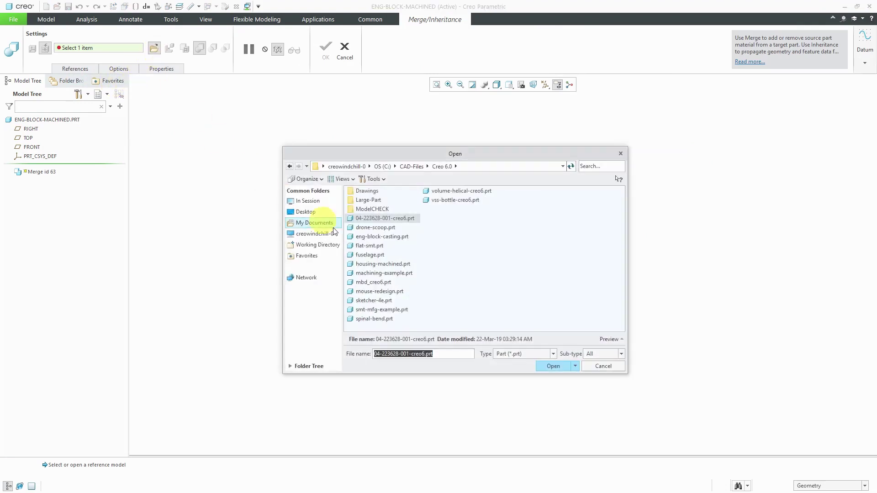
pyautogui.doubleClick(395, 237)
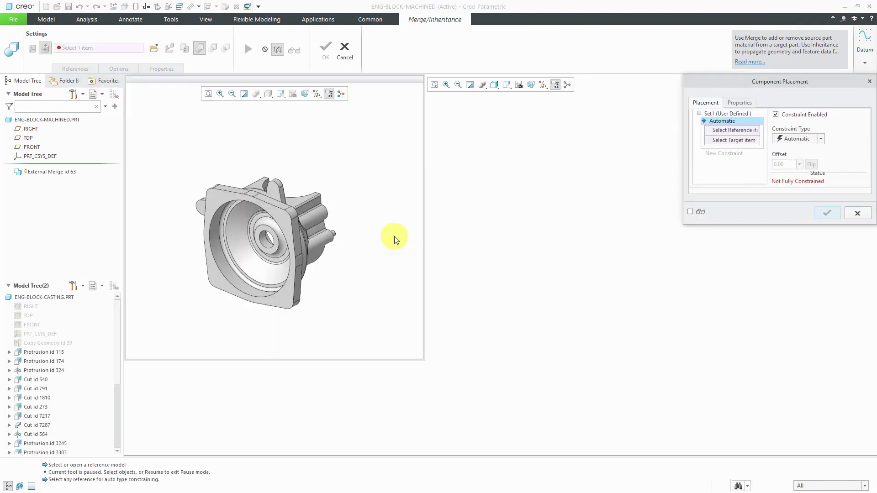
pyautogui.click(794, 138)
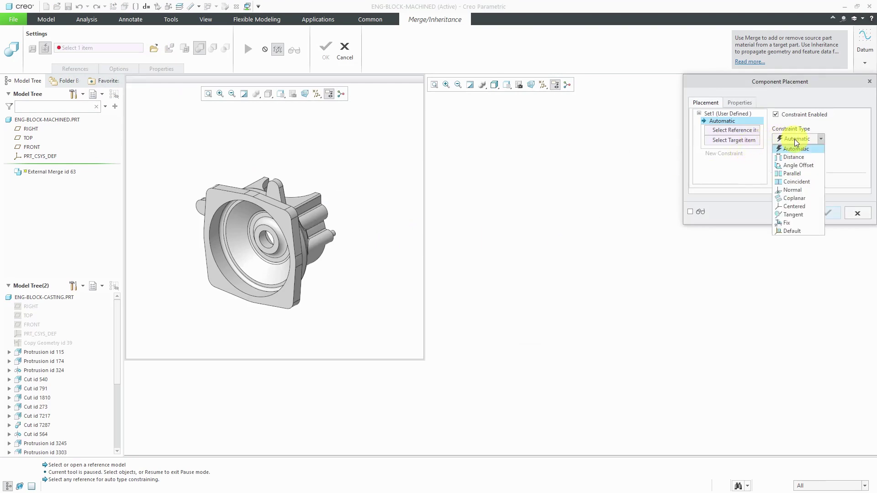
pyautogui.click(806, 230)
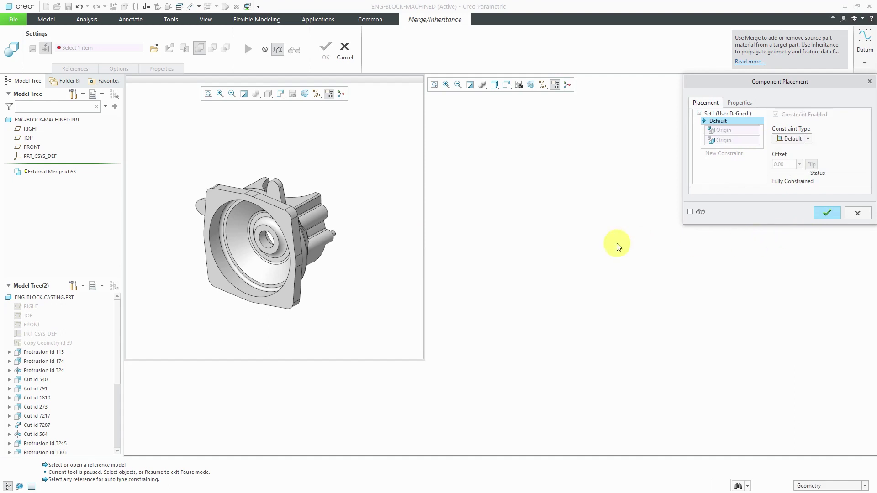
# Step: Confirm the casting placement, toggle it to inheritance, and show its Varied Items dialog
pyautogui.click(825, 214)
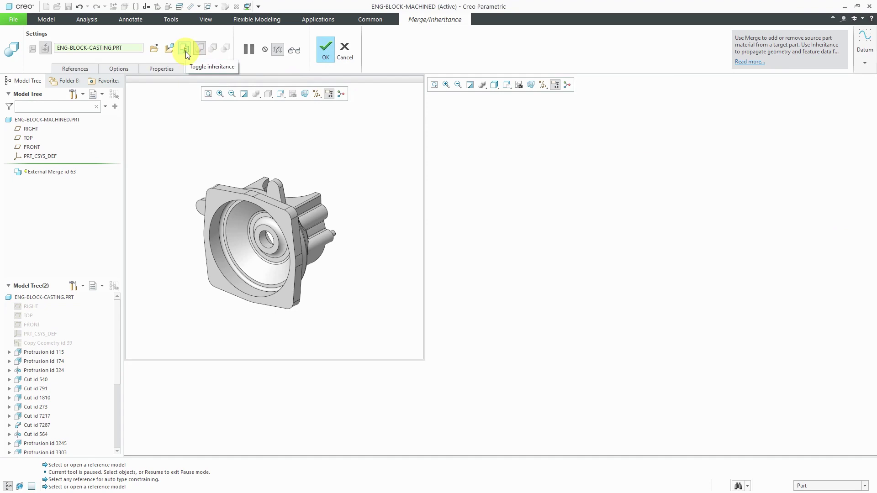
pyautogui.click(186, 49)
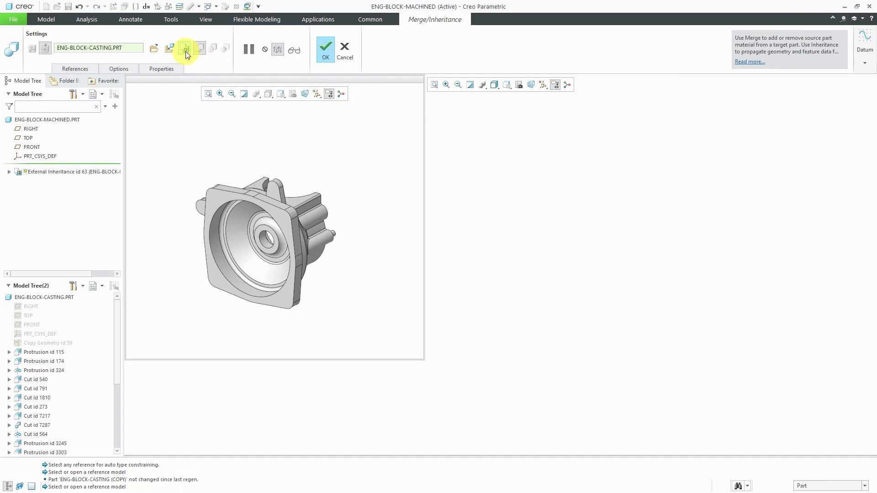
pyautogui.click(124, 70)
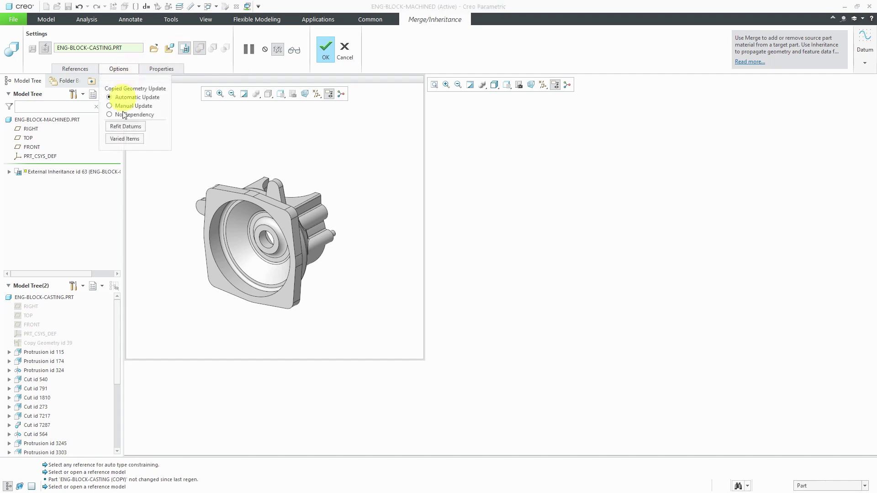
pyautogui.click(125, 139)
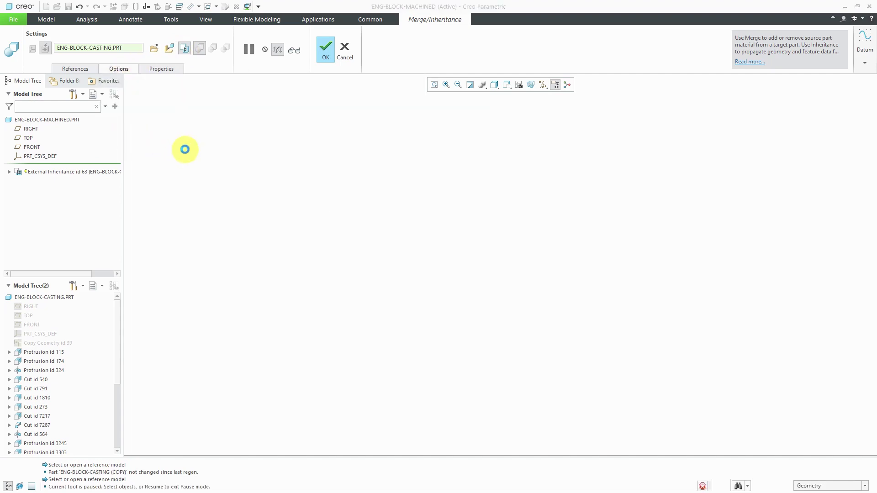
pyautogui.moveTo(335, 124); pyautogui.dragTo(555, 132)
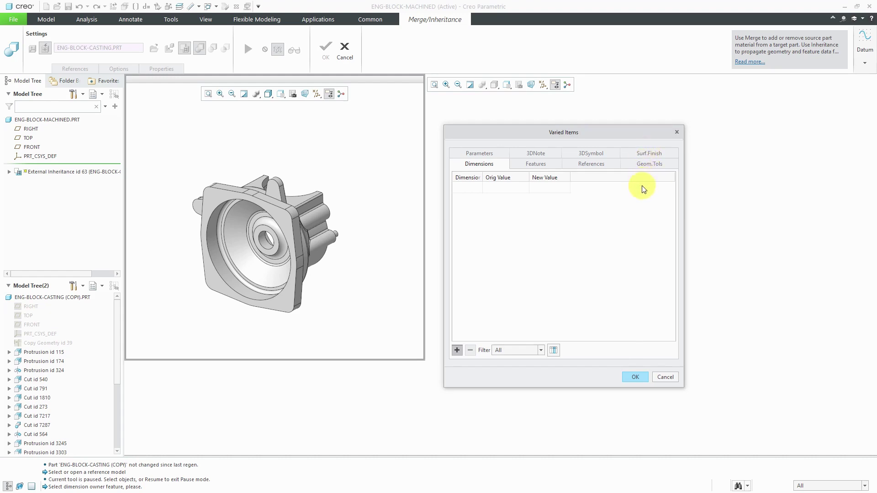
# Step: Accept Varied Items unchanged, rename the feature inh-eng-block-casting, and finish it
pyautogui.click(636, 377)
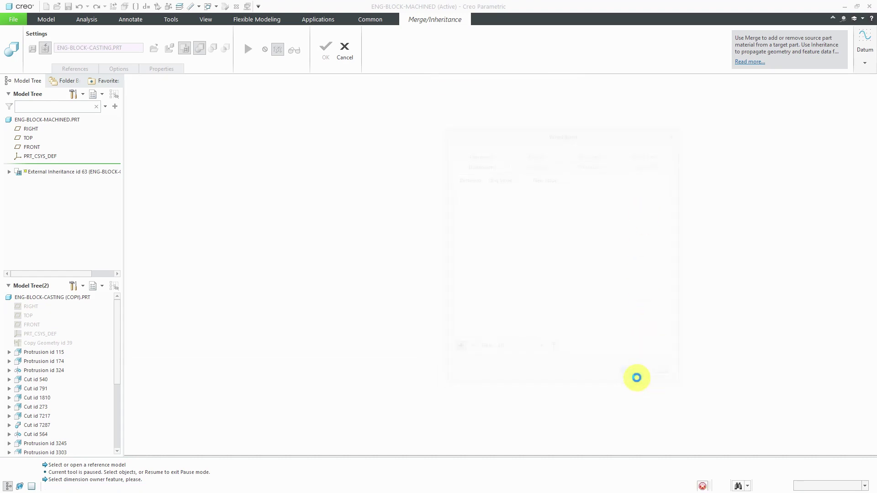
pyautogui.click(171, 72)
pyautogui.doubleClick(194, 91)
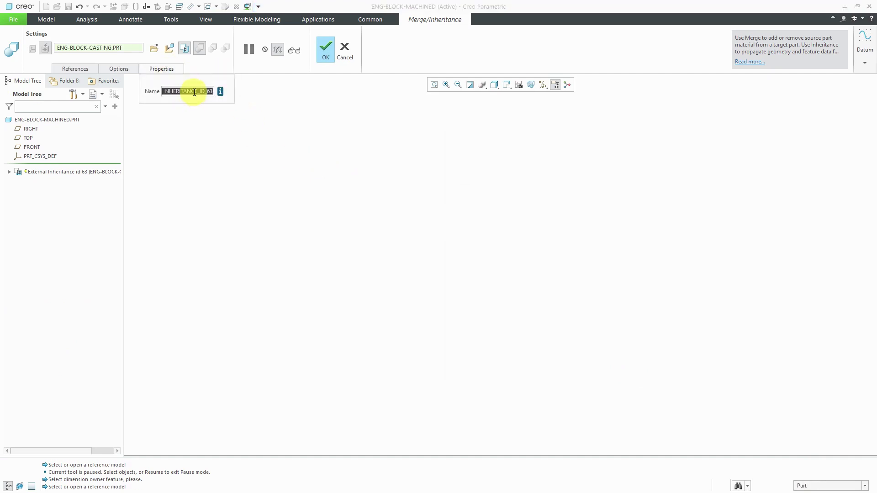
pyautogui.write('inh-')
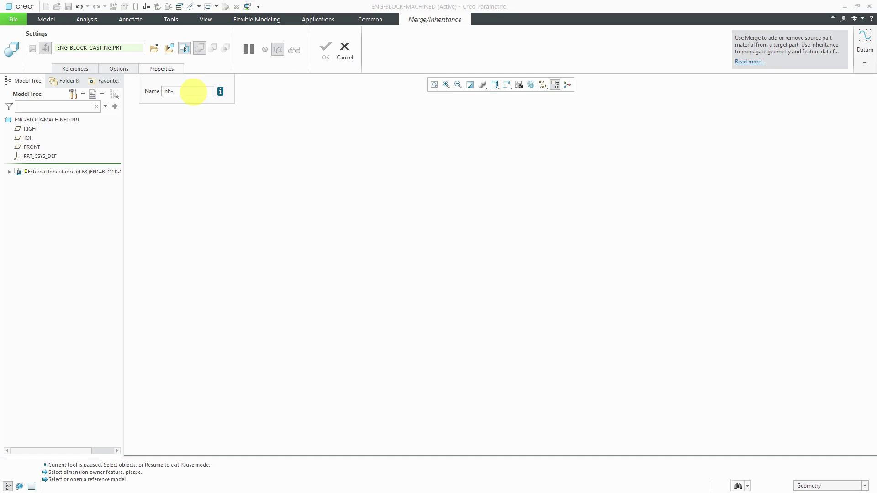
pyautogui.write('eng-block-casting')
pyautogui.press('Return')
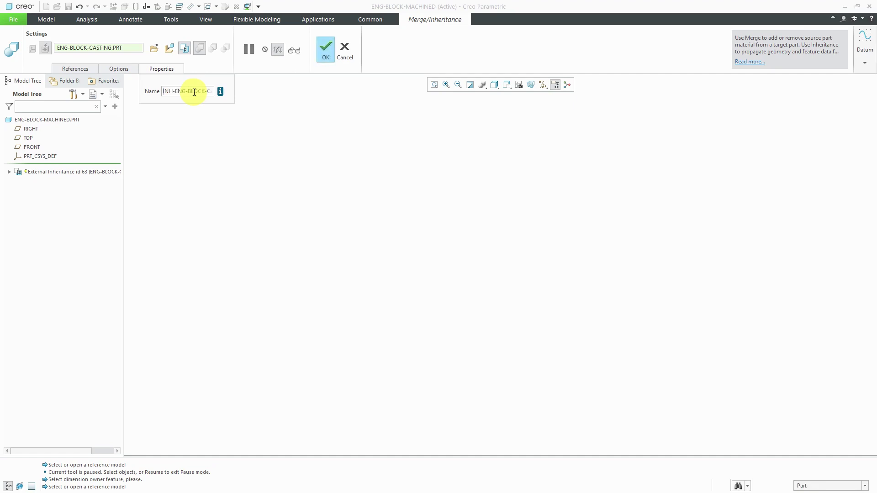
pyautogui.click(323, 54)
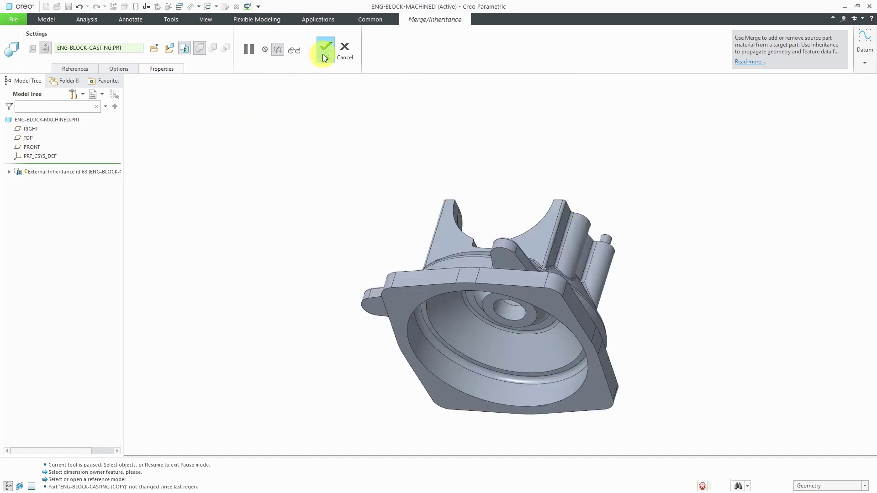
pyautogui.scroll(-1, 370, 157)
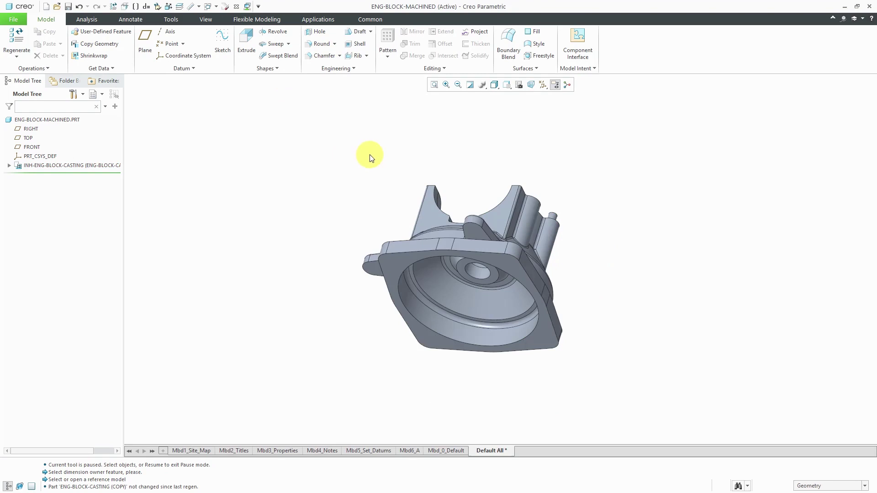
pyautogui.moveTo(370, 158)
pyautogui.mouseDown(button='middle')
pyautogui.moveTo(393, 118)
pyautogui.moveTo(357, 121)
pyautogui.moveTo(366, 109)
pyautogui.moveTo(371, 123)
pyautogui.mouseUp(button='middle')
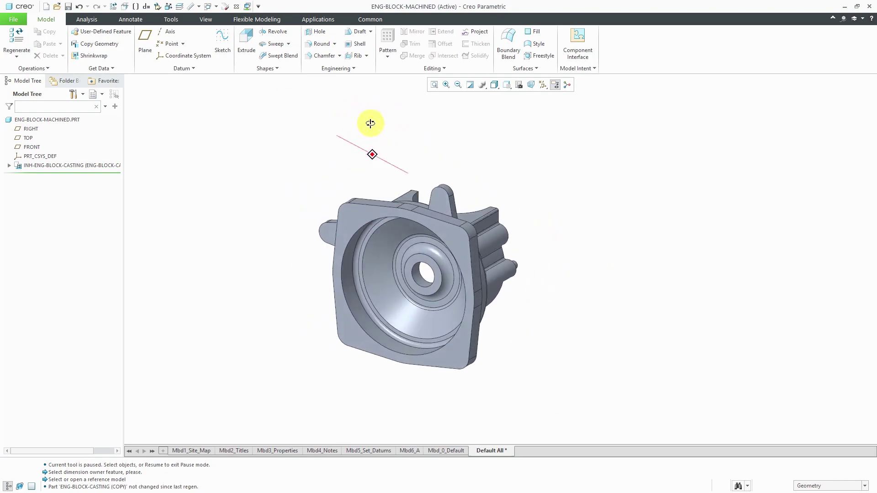
pyautogui.scroll(1, 364, 361)
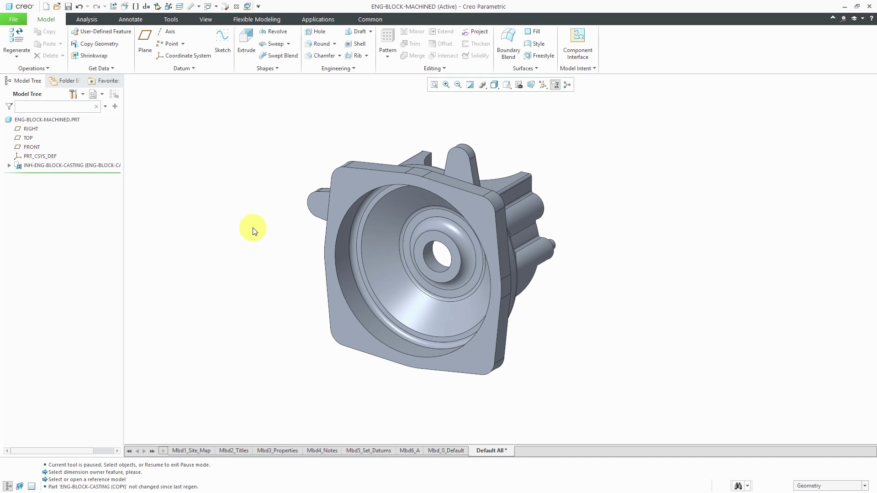
pyautogui.moveTo(309, 233); pyautogui.dragTo(306, 231, button='middle')
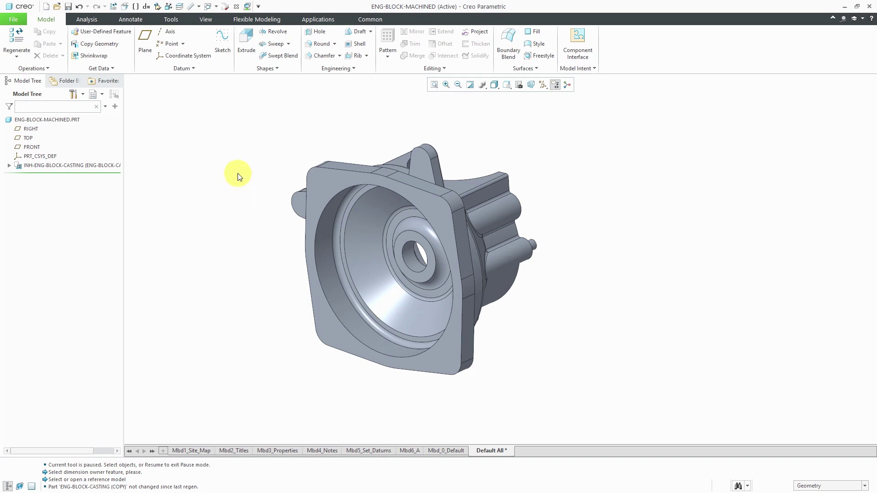
# Step: Apply the orange appearance to ENG-BLOCK-MACHINED.PRT and return to its window
pyautogui.click(206, 20)
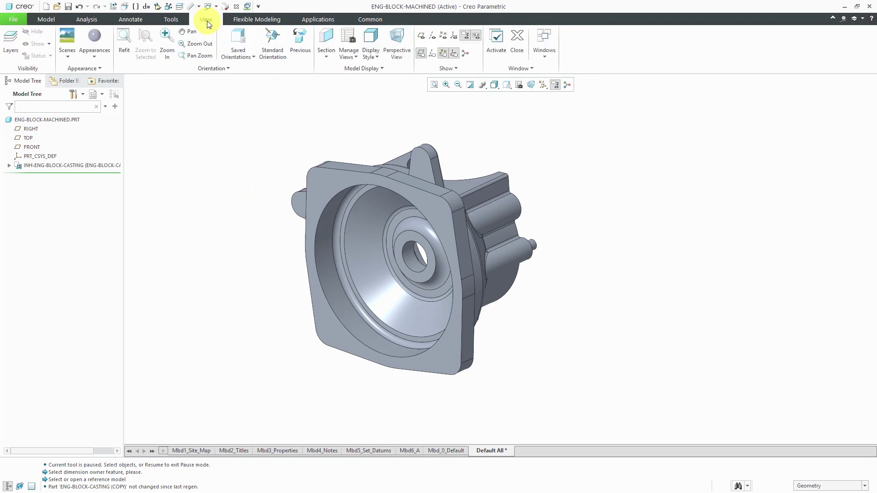
pyautogui.click(96, 51)
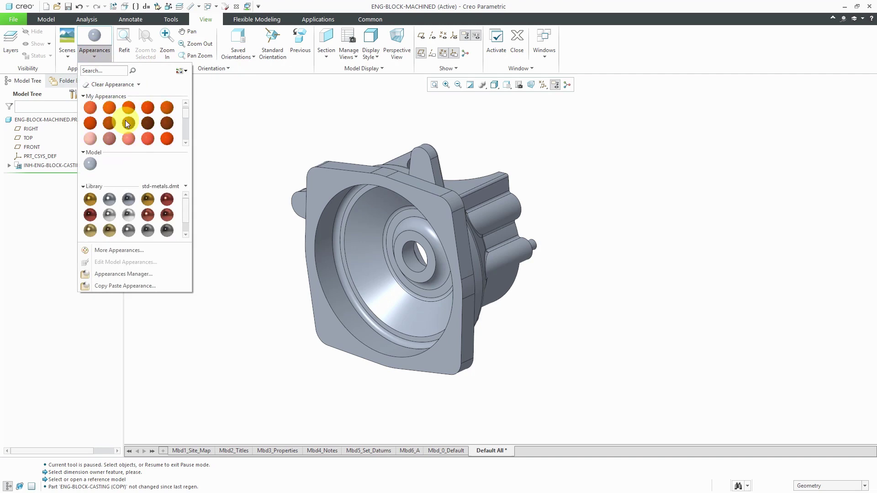
pyautogui.click(168, 139)
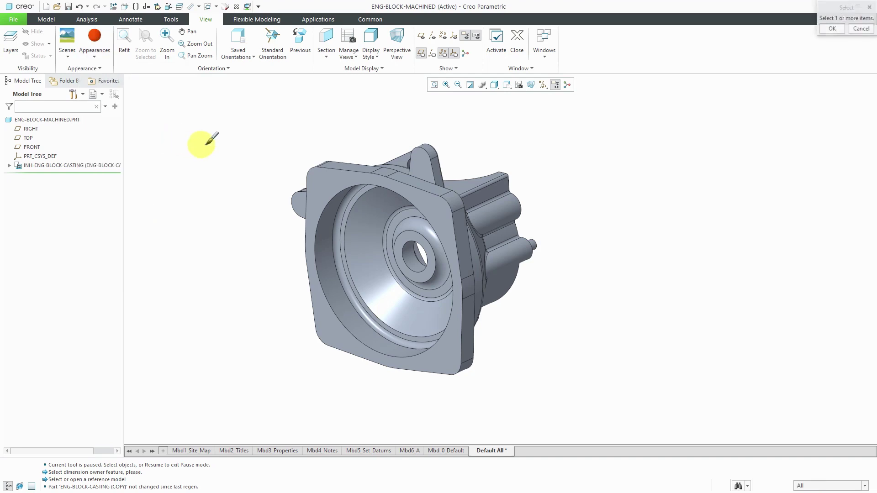
pyautogui.click(73, 120)
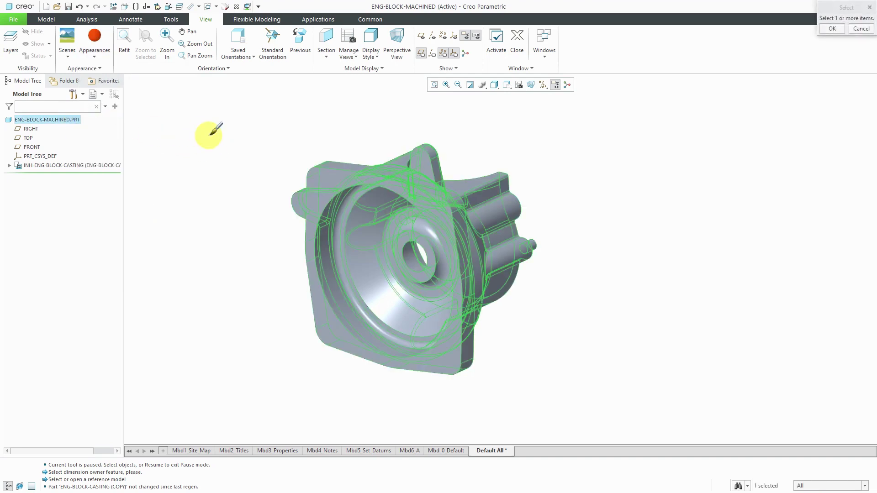
pyautogui.click(832, 28)
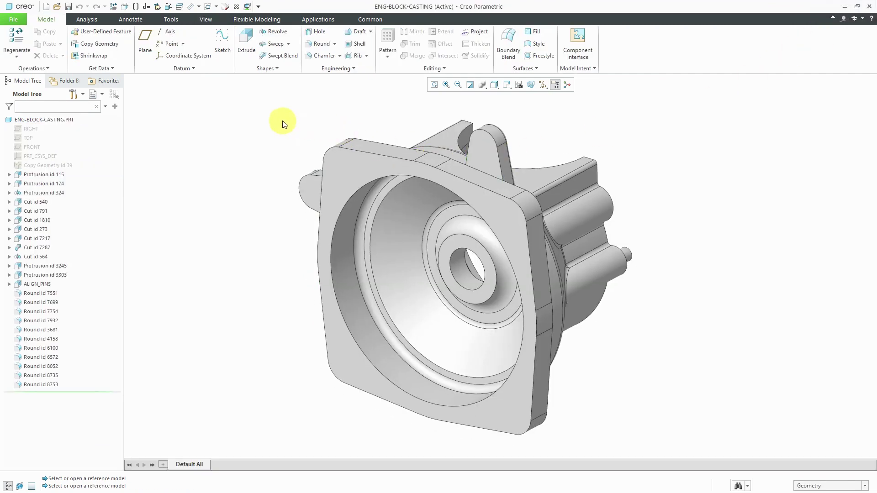
pyautogui.click(217, 7)
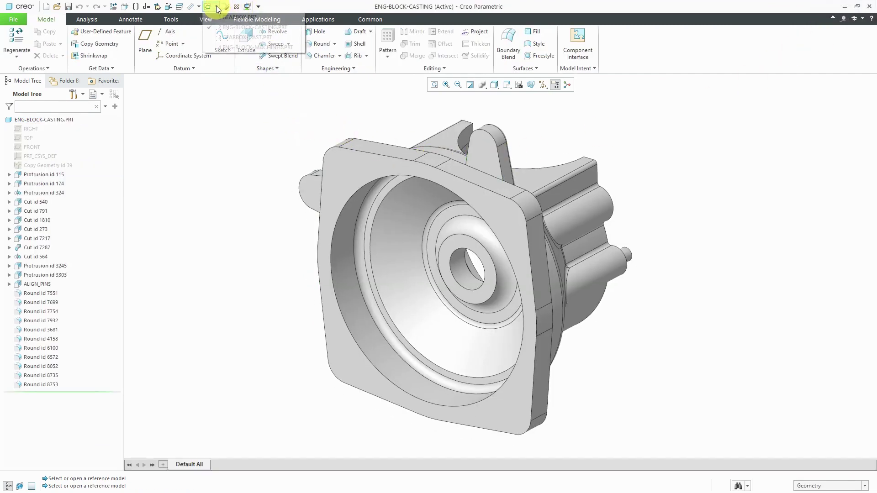
pyautogui.click(237, 47)
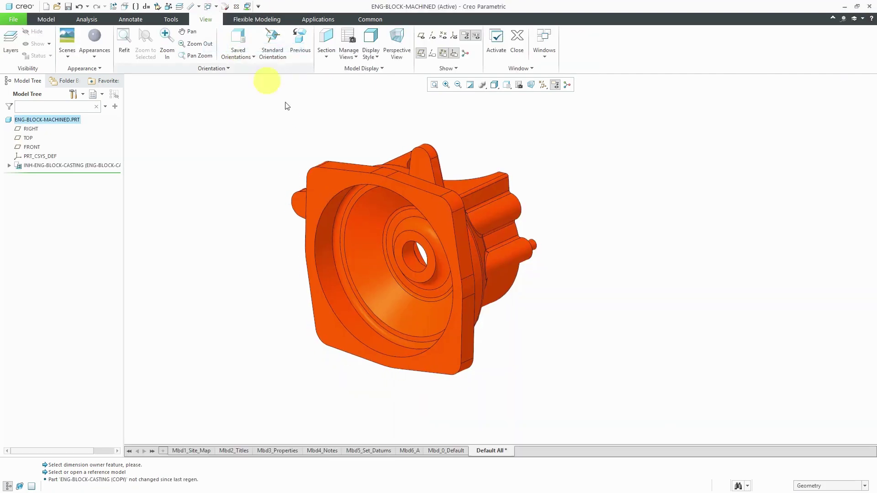
pyautogui.scroll(2, 292, 205)
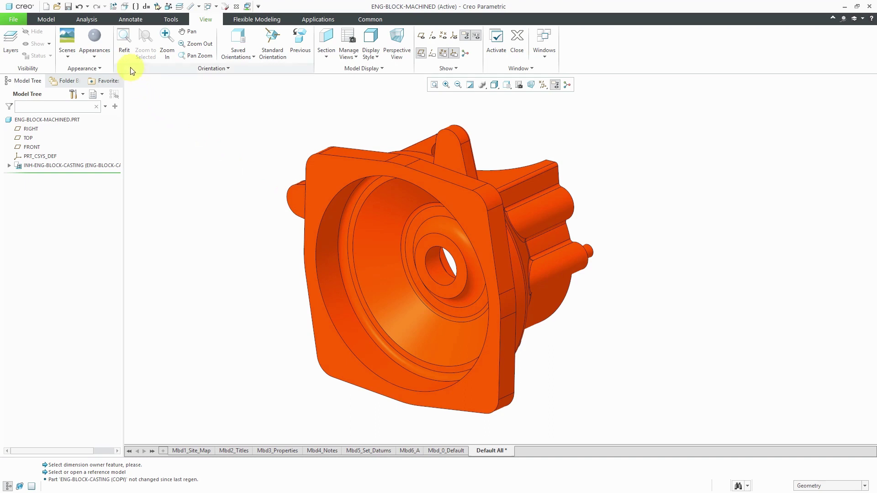
pyautogui.click(98, 58)
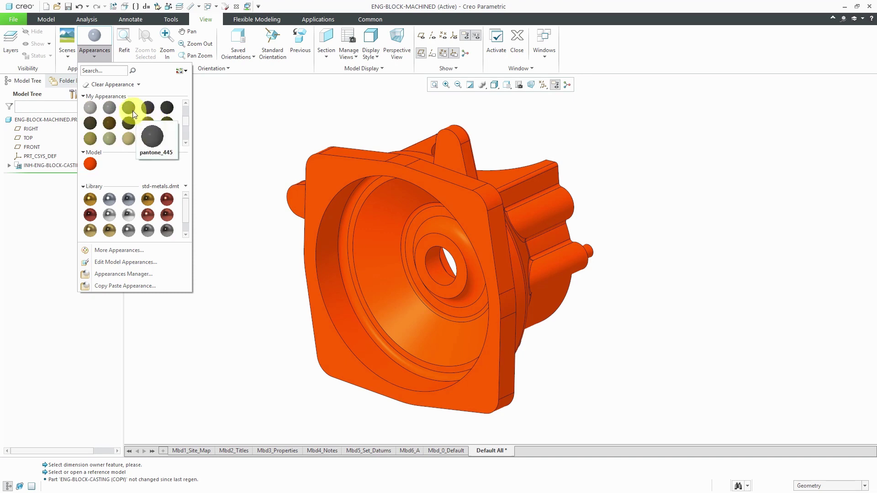
pyautogui.click(131, 109)
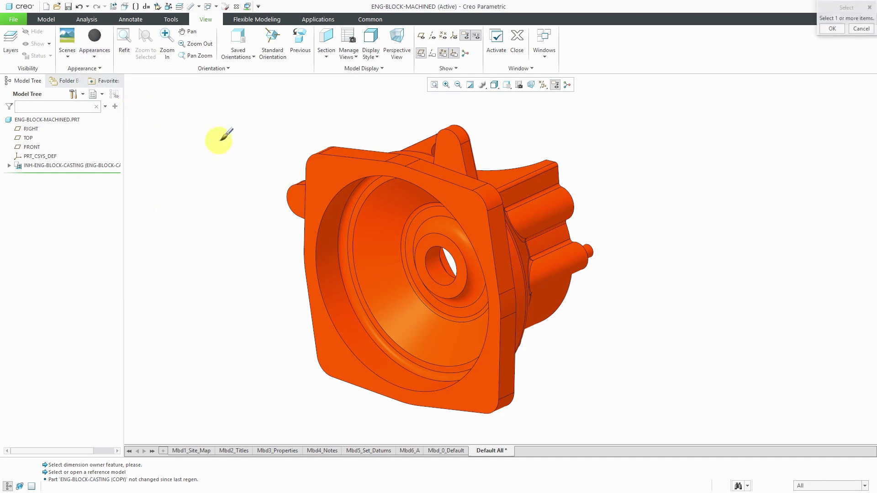
pyautogui.click(335, 162)
pyautogui.moveTo(352, 141); pyautogui.dragTo(310, 149, button='middle')
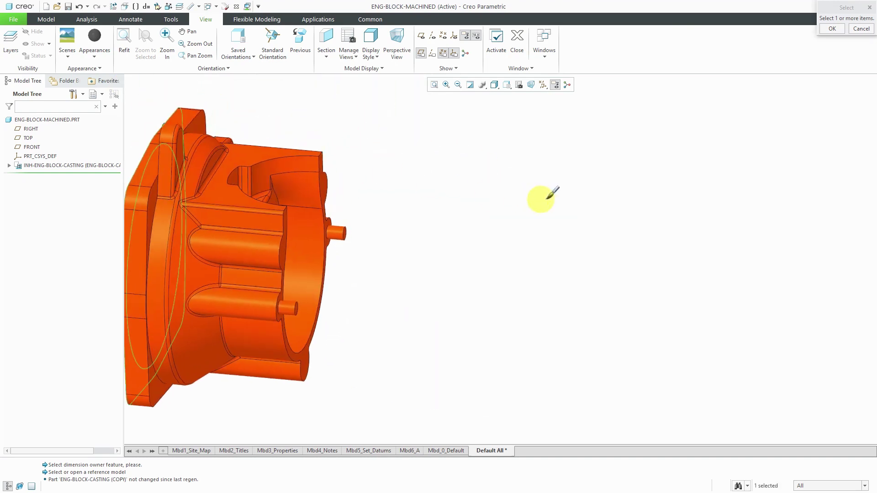
pyautogui.moveTo(541, 199); pyautogui.dragTo(465, 240, button='middle')
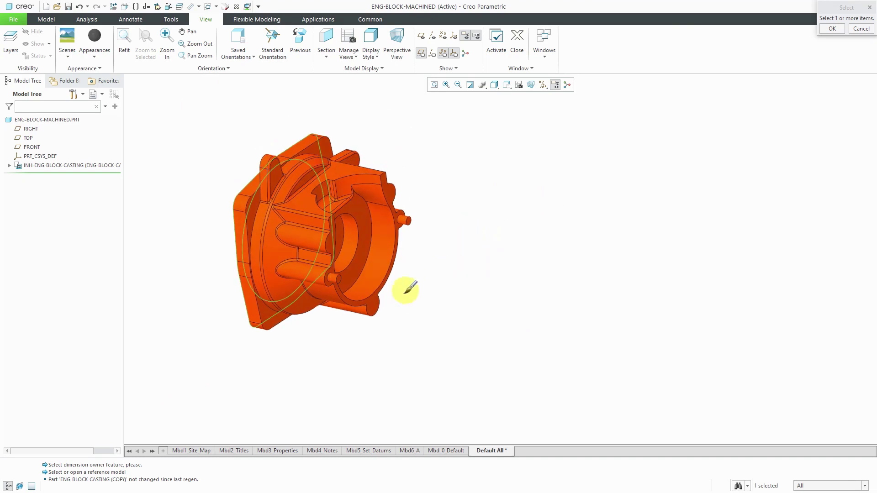
pyautogui.scroll(3, 405, 290)
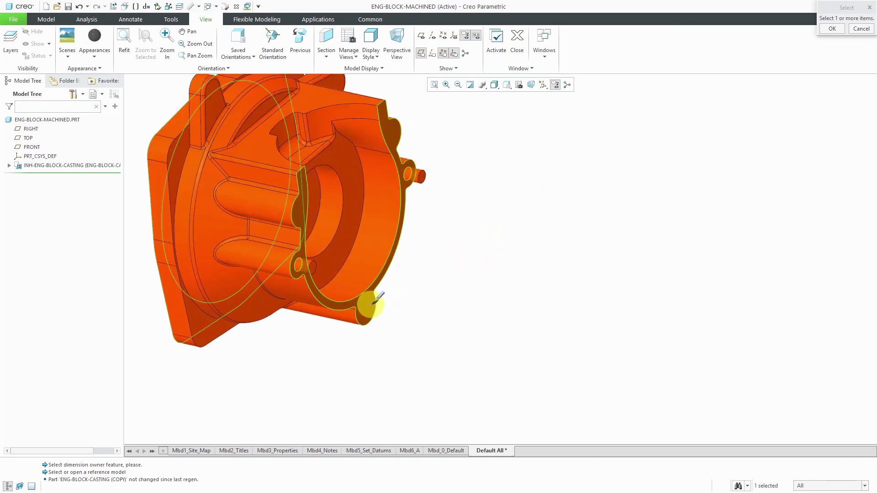
pyautogui.keyDown('ctrl'); pyautogui.click(368, 304); pyautogui.keyUp('ctrl')
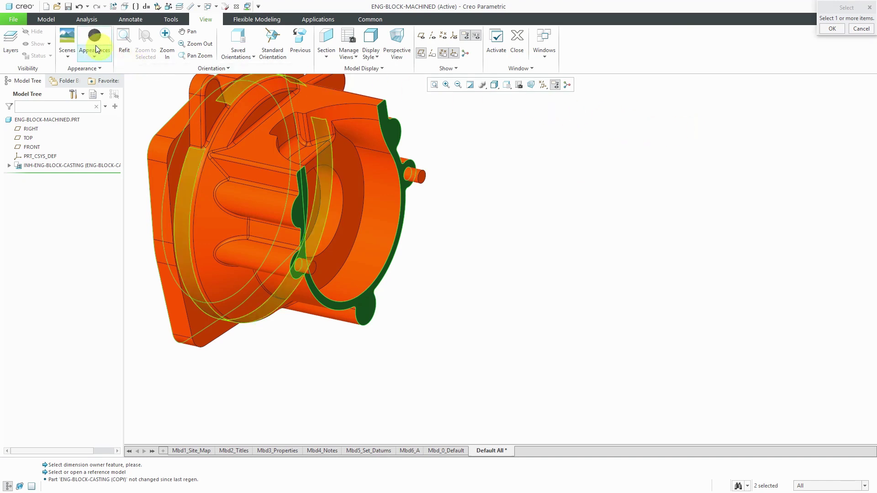
pyautogui.click(861, 29)
pyautogui.hotkey('ctrl', 'd')
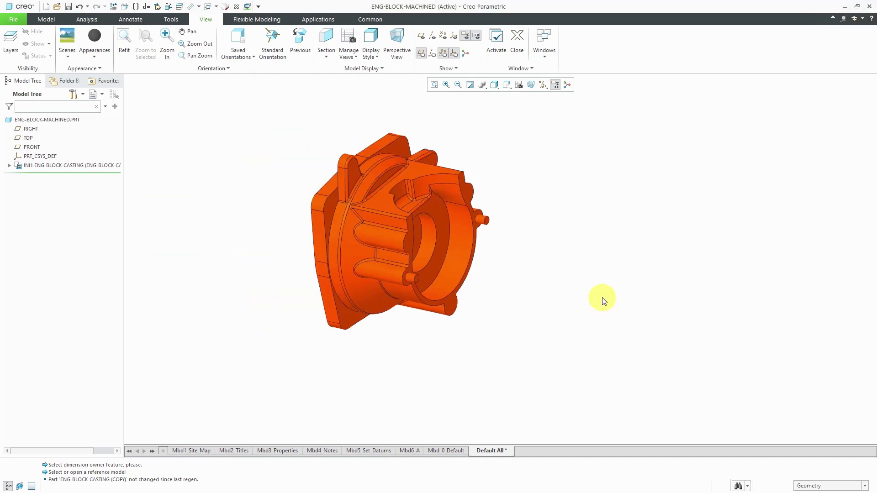
# Step: Show the Model feature tools, check the Datum list, and orbit to view the part's back side
pyautogui.moveTo(447, 262)
pyautogui.mouseDown(button='middle')
pyautogui.moveTo(509, 250)
pyautogui.moveTo(523, 269)
pyautogui.moveTo(447, 256)
pyautogui.mouseUp(button='middle')
pyautogui.scroll(2, 445, 252)
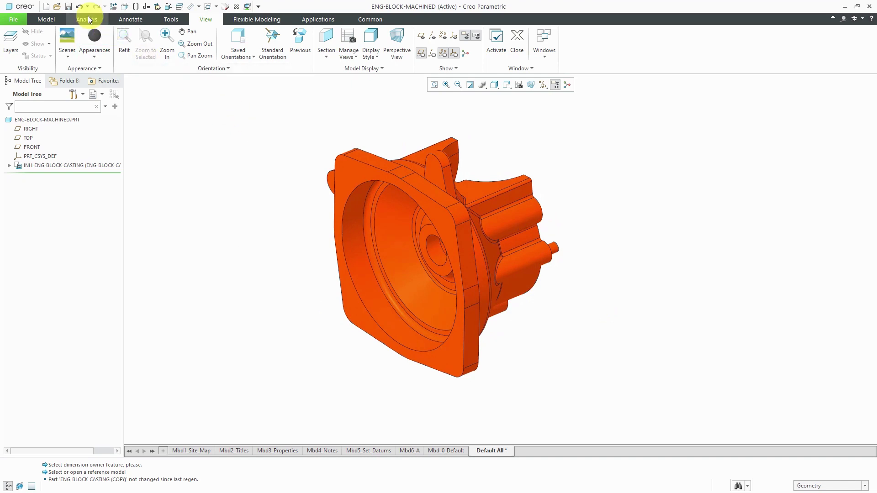
pyautogui.click(45, 18)
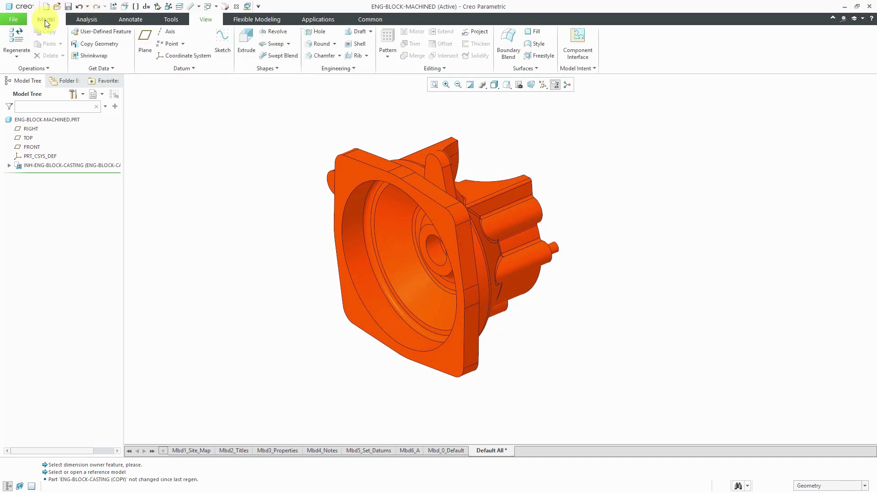
pyautogui.click(191, 69)
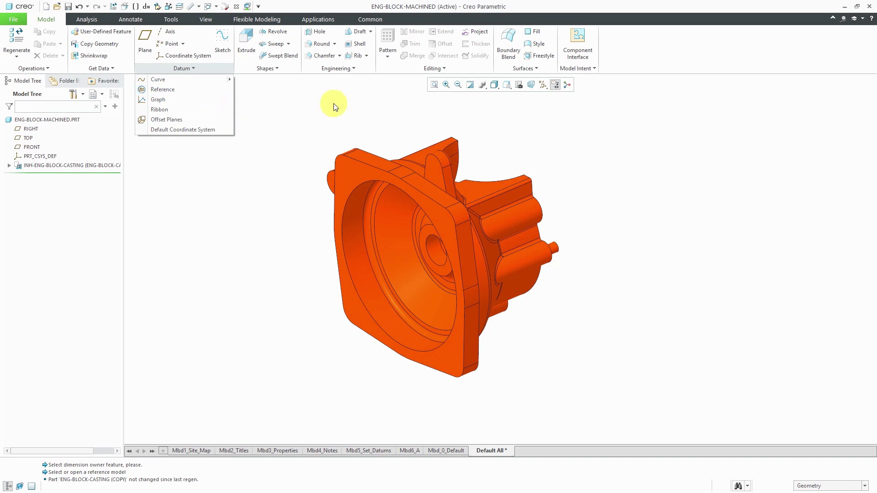
pyautogui.click(372, 124)
pyautogui.moveTo(372, 124); pyautogui.dragTo(398, 221, button='middle')
pyautogui.scroll(-2, 613, 333)
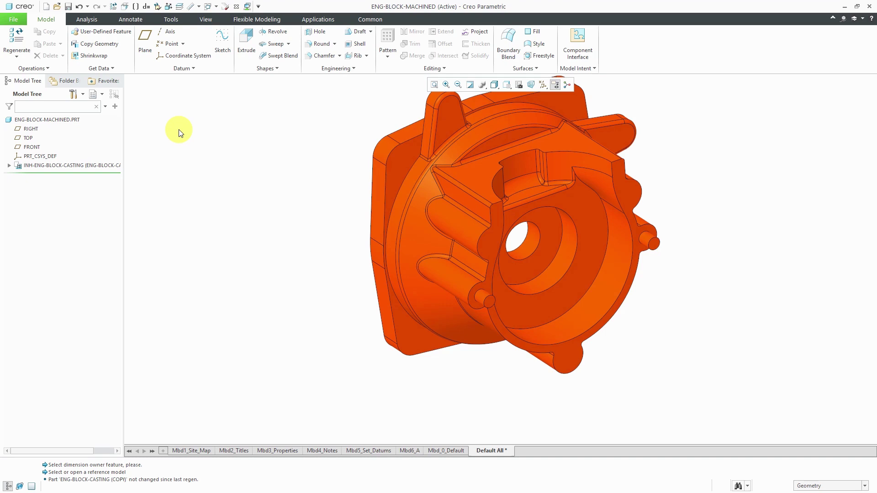
# Step: Cancel a started Round, orbit to a side view, and show the additional Datum features list
pyautogui.click(320, 43)
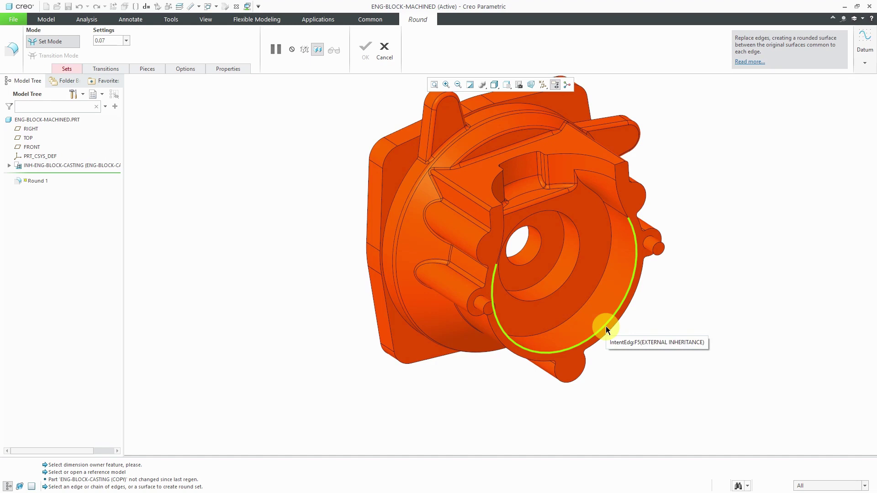
pyautogui.click(383, 51)
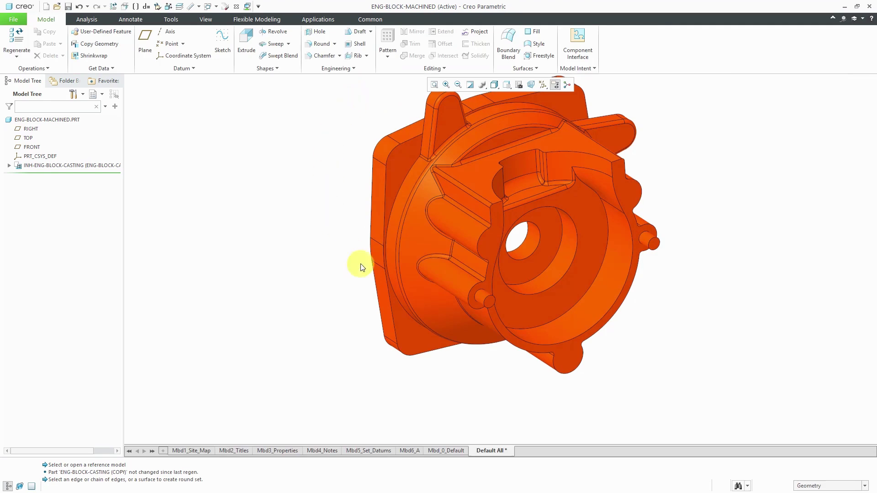
pyautogui.moveTo(361, 265)
pyautogui.mouseDown(button='middle')
pyautogui.moveTo(383, 221)
pyautogui.moveTo(427, 226)
pyautogui.moveTo(392, 225)
pyautogui.moveTo(379, 236)
pyautogui.mouseUp(button='middle')
pyautogui.click(183, 70)
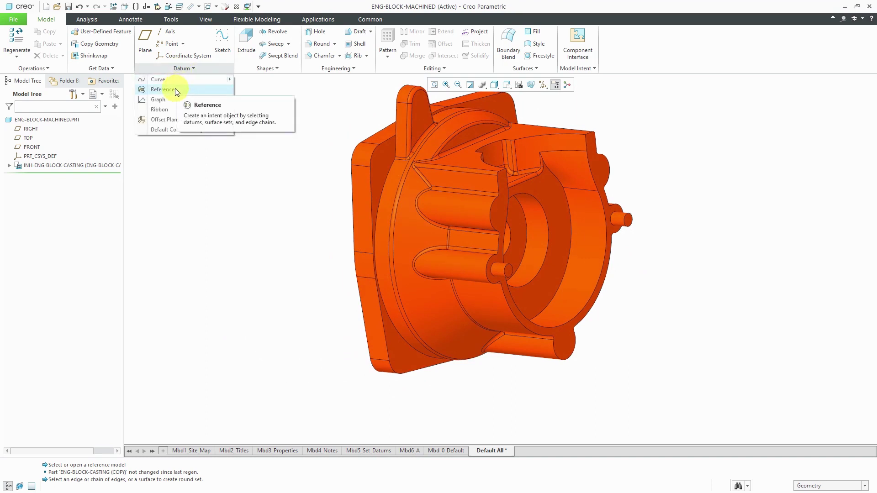
# Step: Start a datum Reference feature of type Intent Surface
pyautogui.click(174, 89)
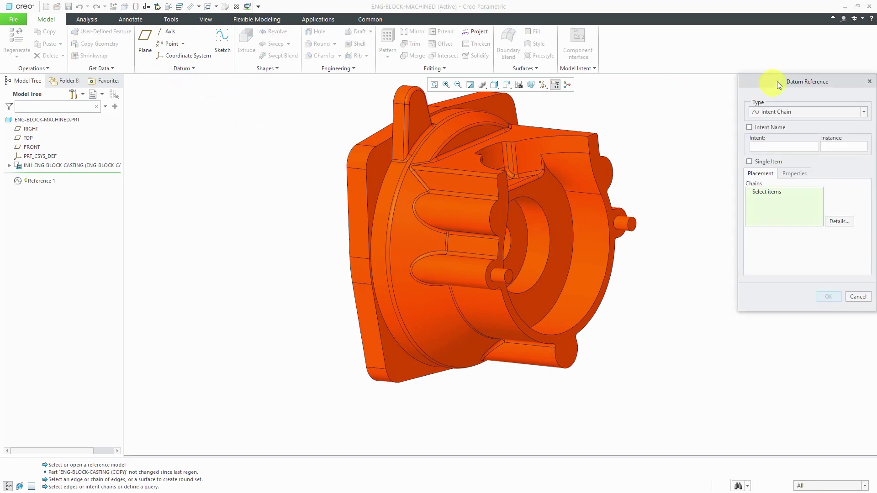
pyautogui.click(857, 117)
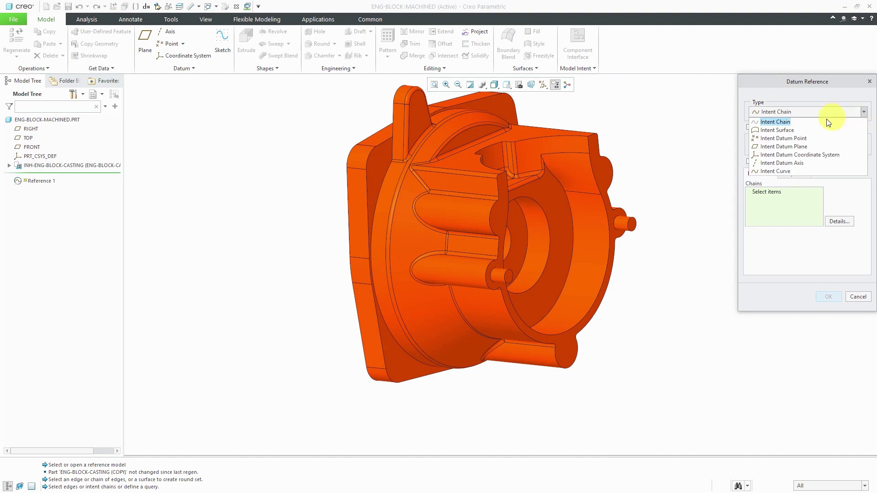
pyautogui.click(788, 129)
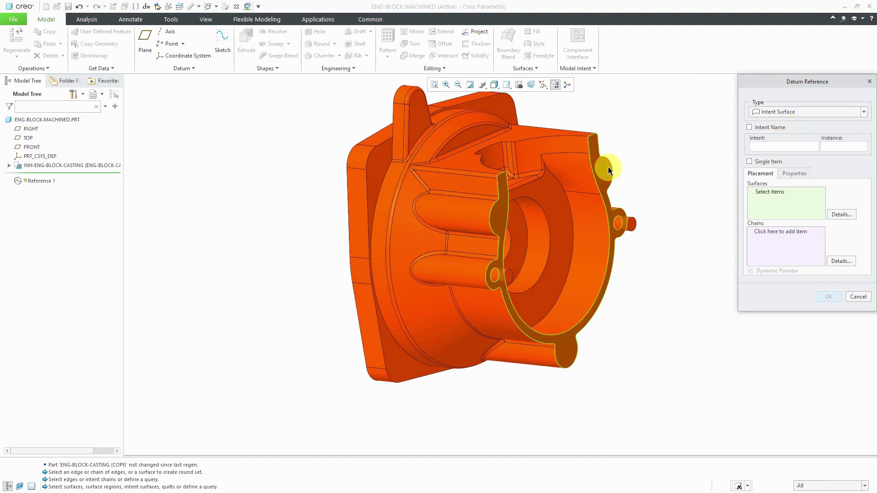
# Step: Seed from the flange face, bound at the boss end faces, and add the small boss surface
pyautogui.moveTo(607, 166); pyautogui.dragTo(665, 163, button='middle')
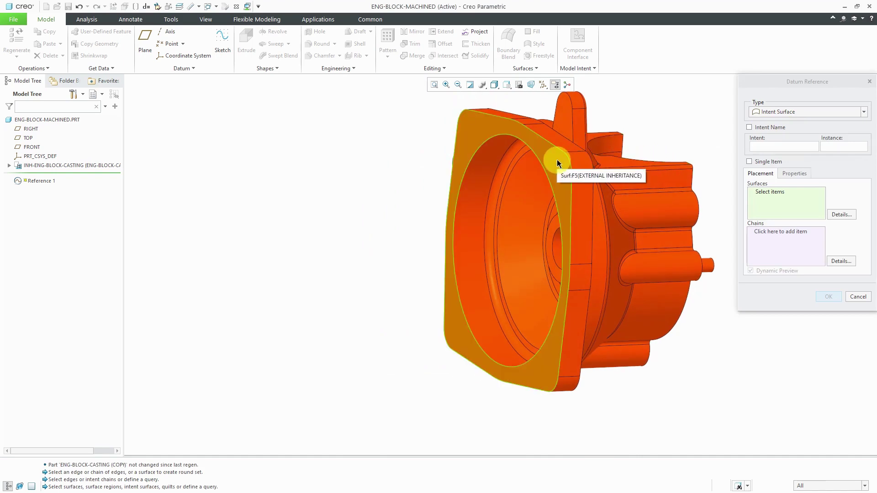
pyautogui.click(557, 161)
pyautogui.moveTo(557, 162); pyautogui.dragTo(452, 163, button='middle')
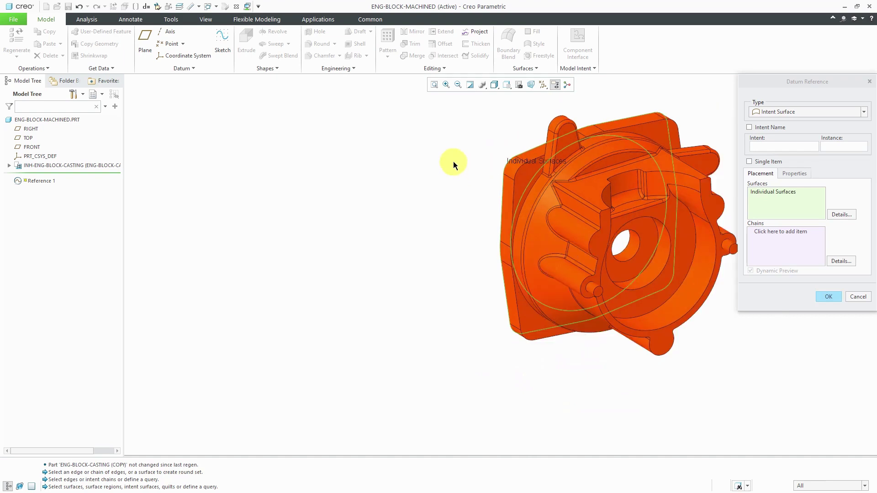
pyautogui.scroll(-5, 672, 238)
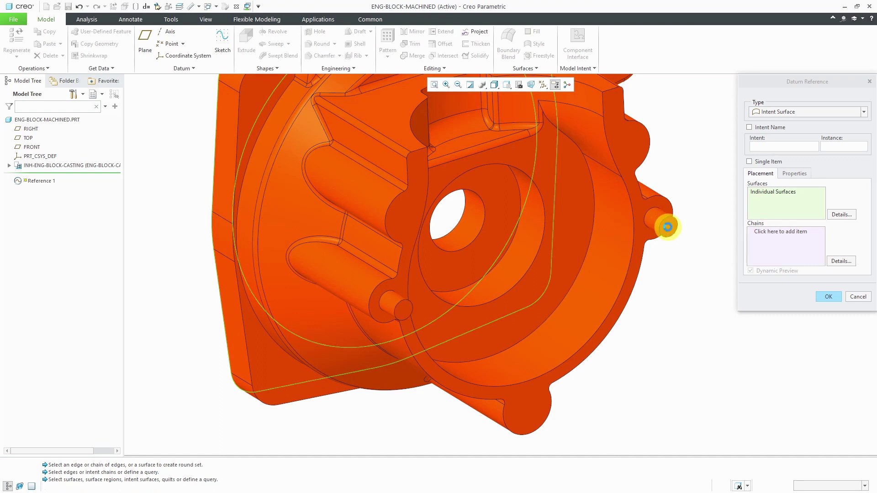
pyautogui.keyDown('shift'); pyautogui.click(668, 226); pyautogui.keyUp('shift')
pyautogui.scroll(3, 537, 284)
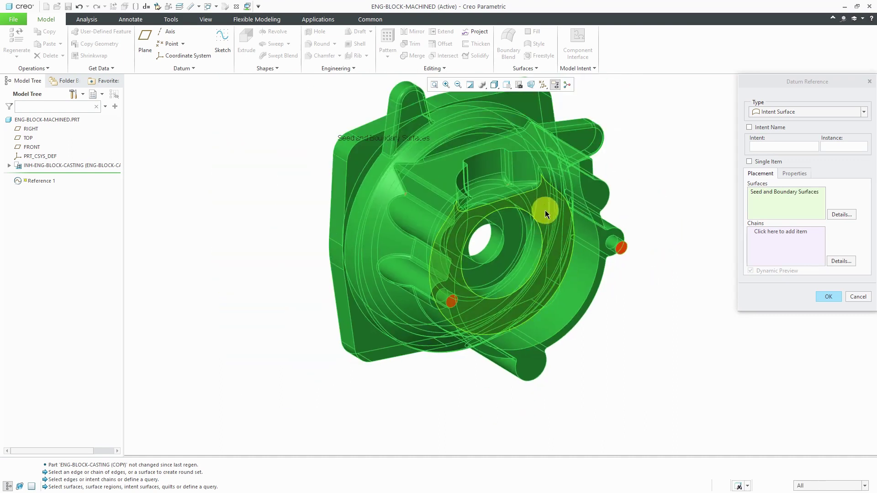
pyautogui.moveTo(540, 211)
pyautogui.mouseDown(button='middle')
pyautogui.moveTo(591, 205)
pyautogui.moveTo(525, 209)
pyautogui.mouseUp(button='middle')
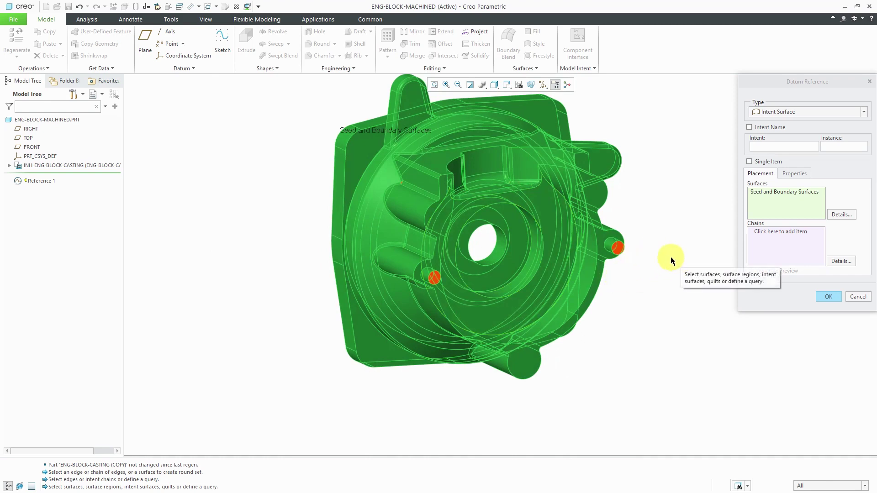
pyautogui.keyDown('ctrl'); pyautogui.click(618, 249); pyautogui.keyUp('ctrl')
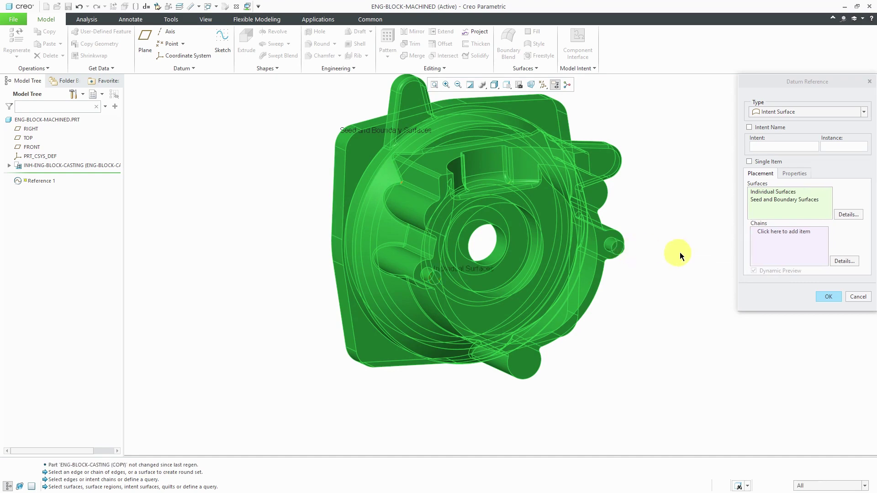
pyautogui.moveTo(378, 310); pyautogui.dragTo(414, 300, button='middle')
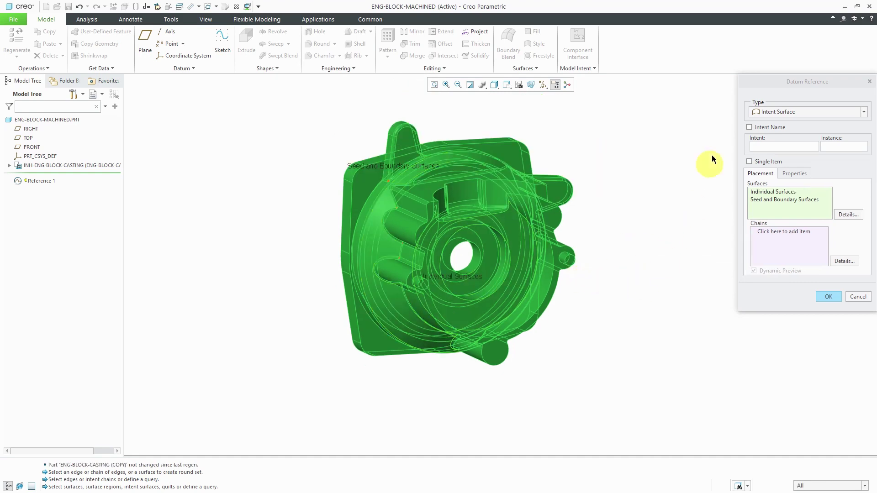
# Step: Create Reference 1, clear the selection, and turn the part to face the front
pyautogui.click(829, 297)
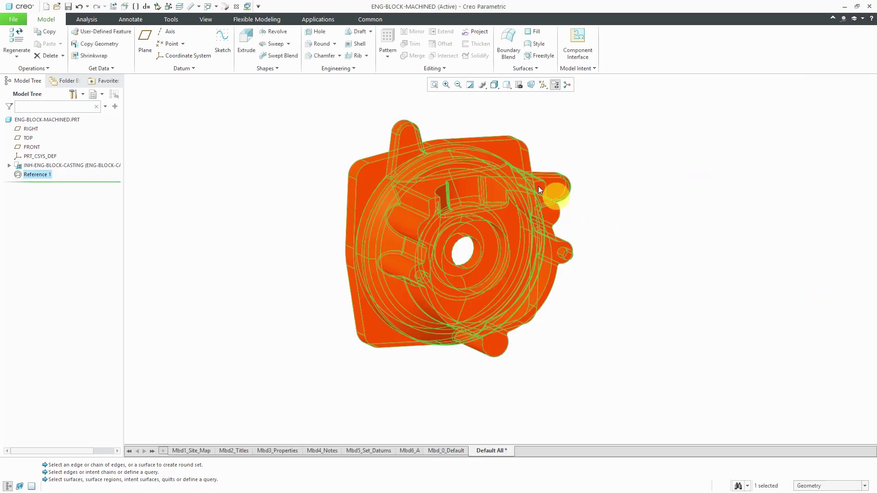
pyautogui.click(251, 160)
pyautogui.moveTo(332, 223); pyautogui.dragTo(432, 221, button='middle')
pyautogui.keyDown('shift'); pyautogui.moveTo(396, 254); pyautogui.dragTo(558, 267, button='middle'); pyautogui.keyUp('shift')
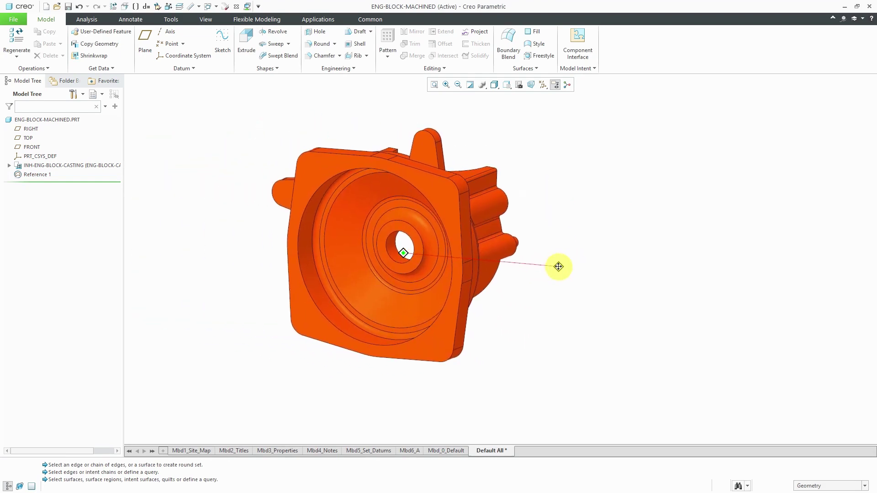
# Step: Apply the dark grey pantone_445 appearance to Reference 1
pyautogui.click(209, 18)
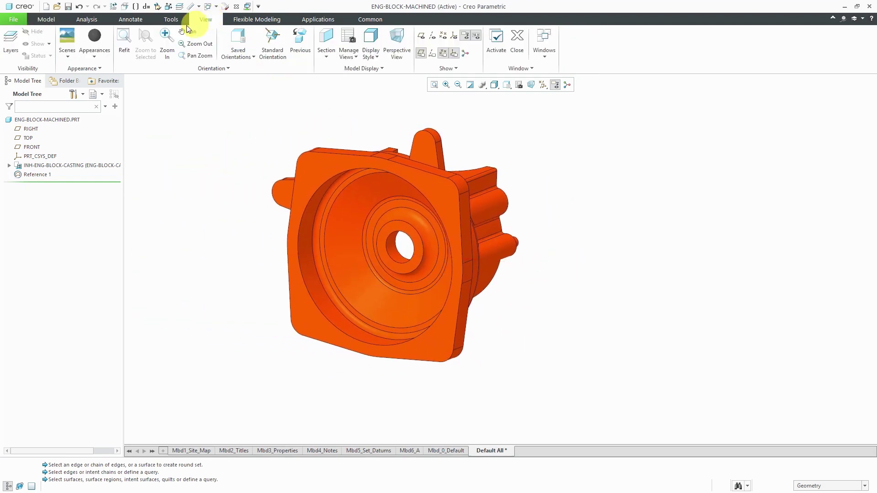
pyautogui.click(94, 37)
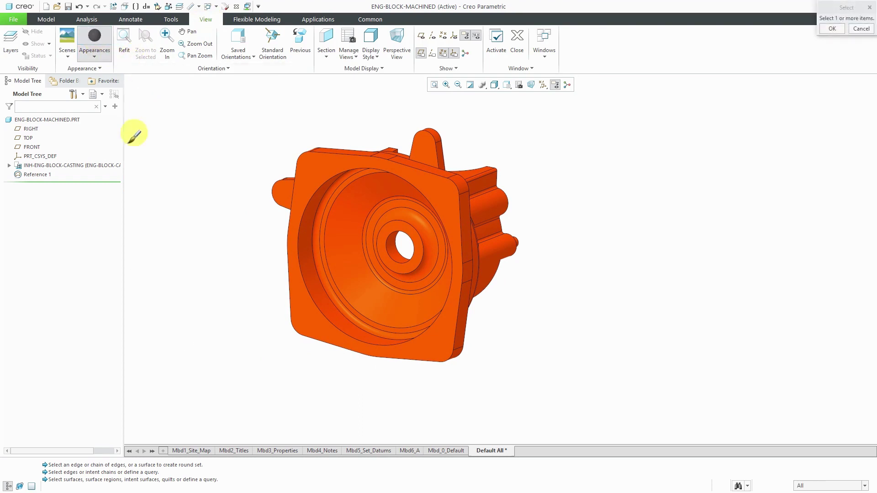
pyautogui.click(40, 175)
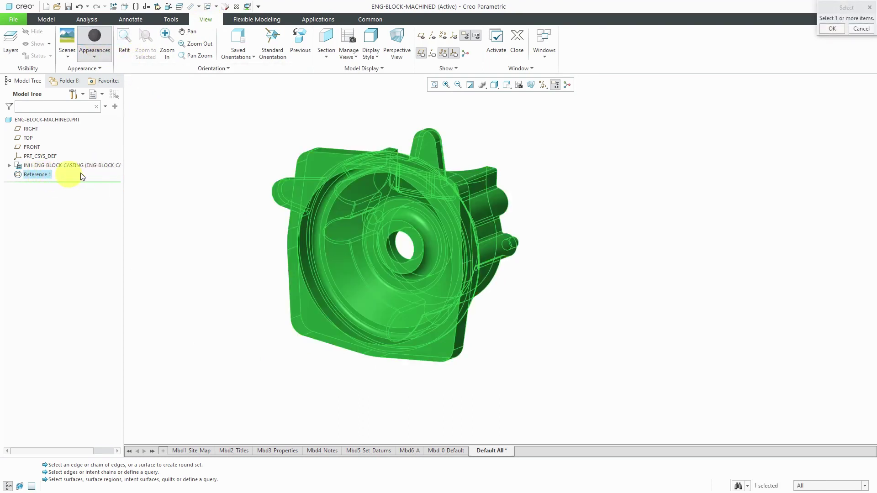
pyautogui.click(832, 30)
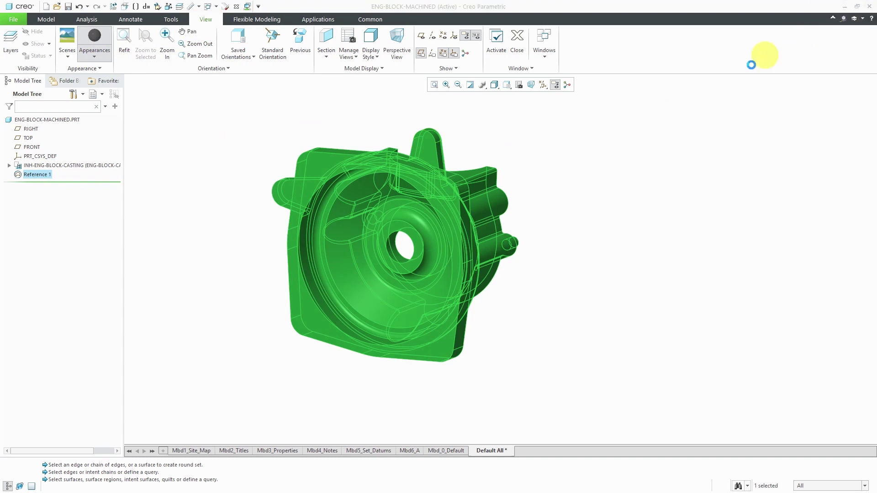
pyautogui.moveTo(612, 293)
pyautogui.mouseDown(button='middle')
pyautogui.moveTo(473, 264)
pyautogui.moveTo(477, 271)
pyautogui.mouseUp(button='middle')
pyautogui.scroll(3, 474, 260)
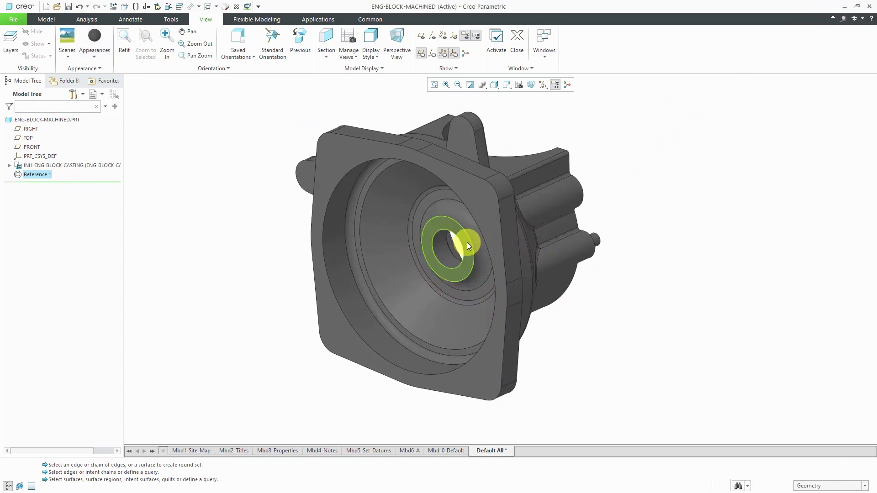
# Step: Clear the selection and turn on datum axis display
pyautogui.click(333, 109)
pyautogui.click(51, 21)
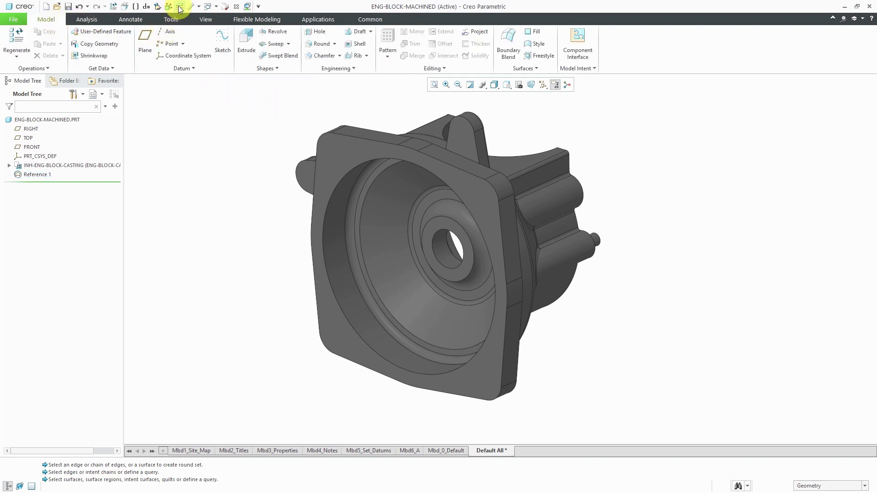
pyautogui.click(543, 85)
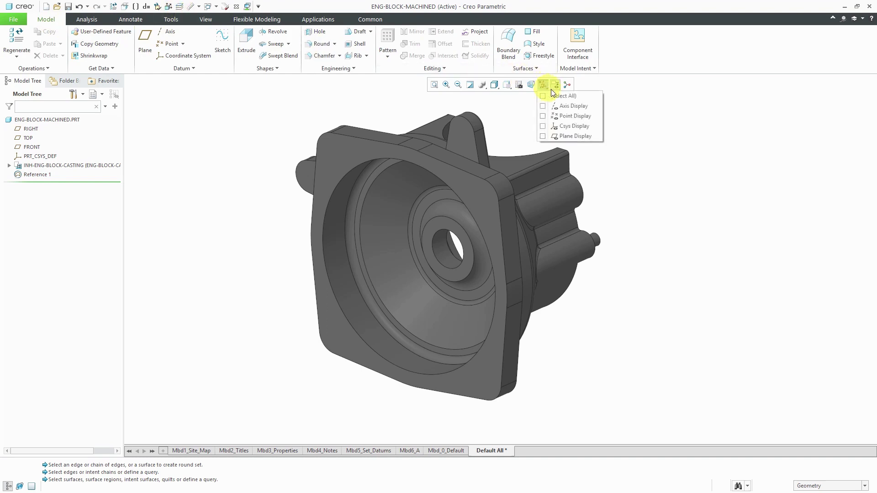
pyautogui.click(578, 106)
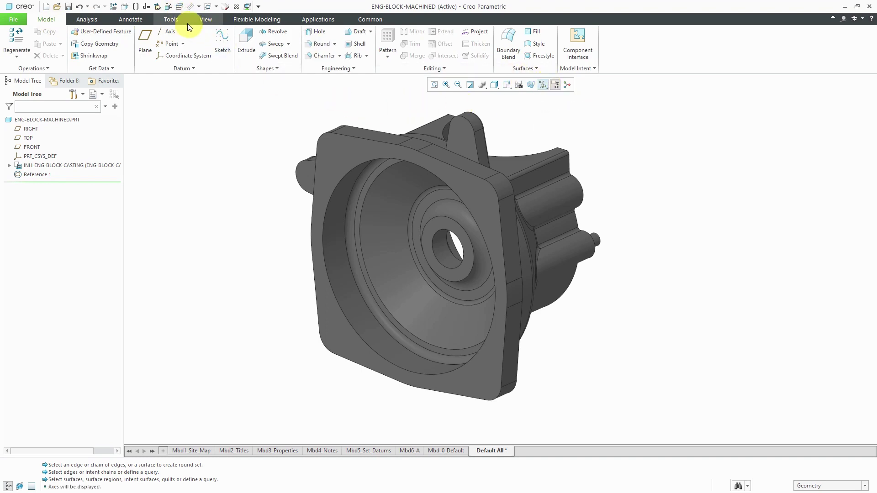
# Step: Remove the CYL_MOUNT_FRONT axis from the Hidden Items layer and orbit to the rear
pyautogui.click(180, 8)
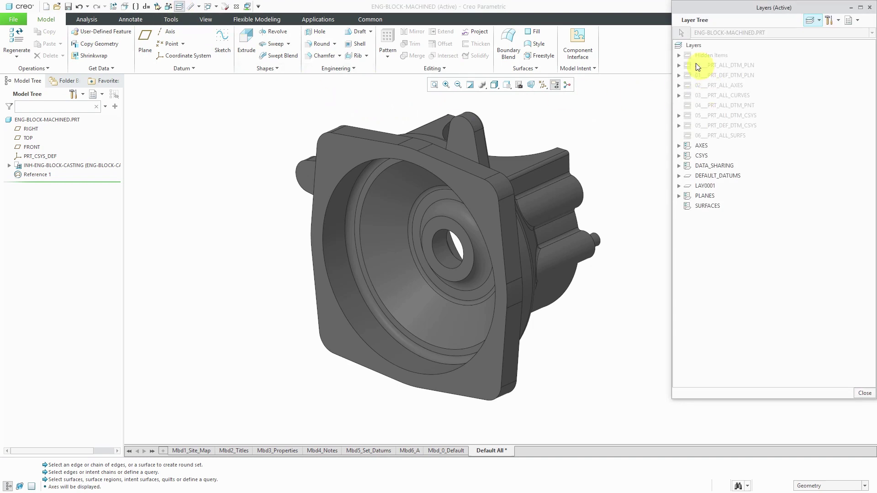
pyautogui.click(679, 56)
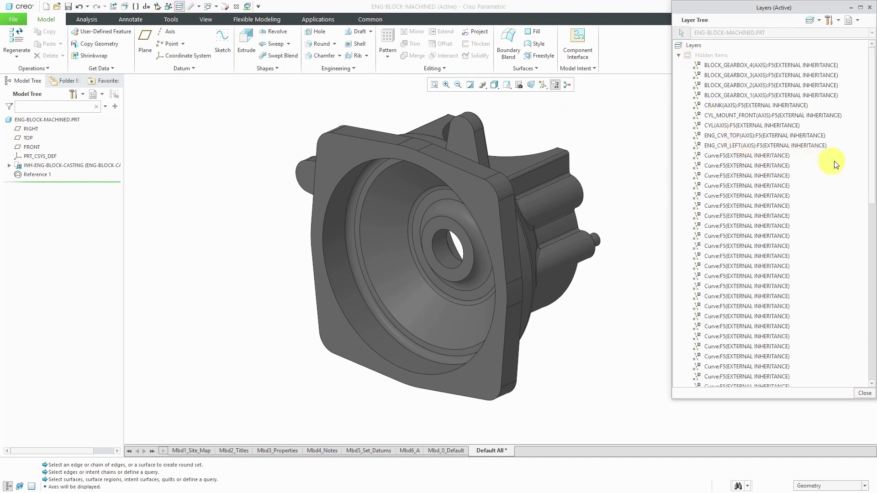
pyautogui.click(771, 105)
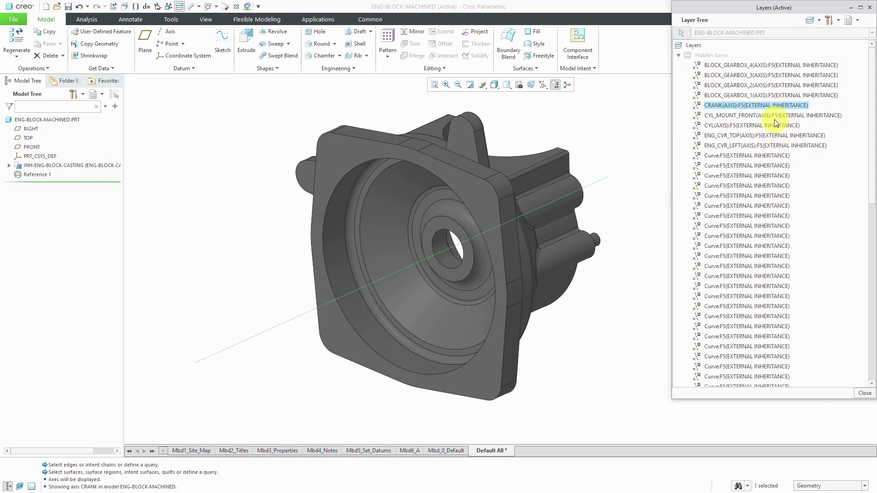
pyautogui.click(770, 117)
pyautogui.rightClick(770, 117)
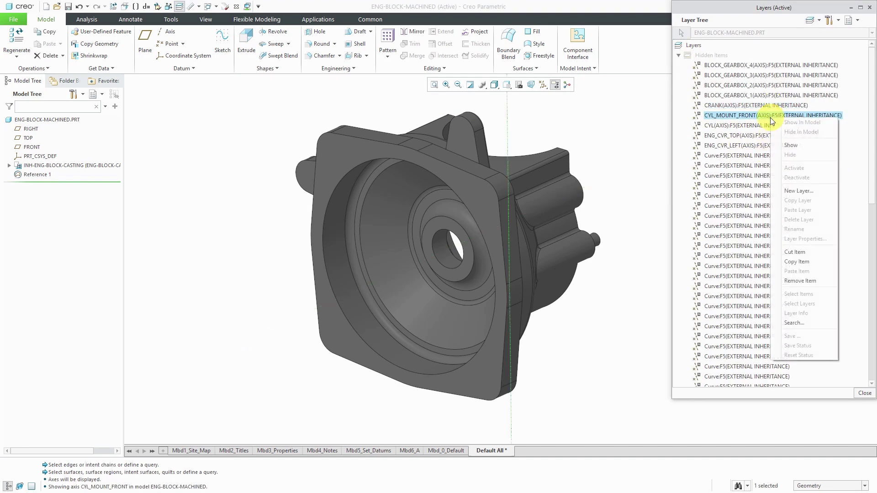
pyautogui.click(798, 147)
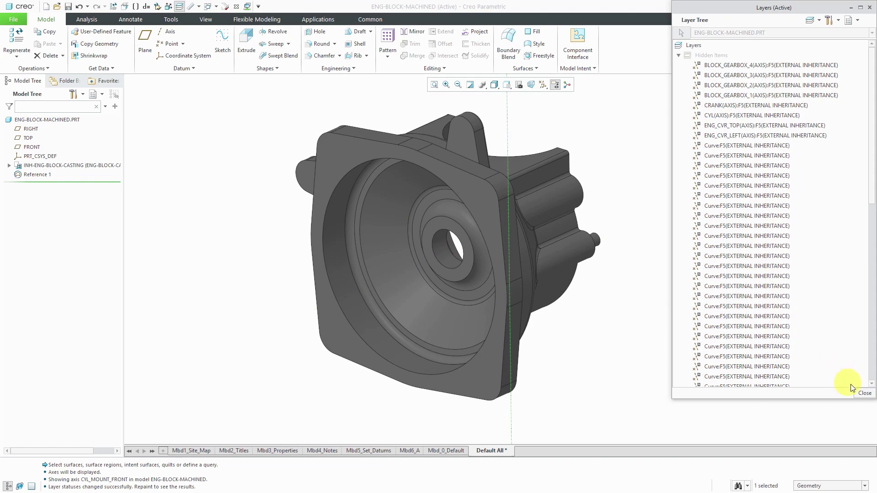
pyautogui.click(864, 393)
pyautogui.moveTo(622, 301)
pyautogui.mouseDown(button='middle')
pyautogui.moveTo(579, 251)
pyautogui.moveTo(558, 262)
pyautogui.moveTo(543, 290)
pyautogui.mouseUp(button='middle')
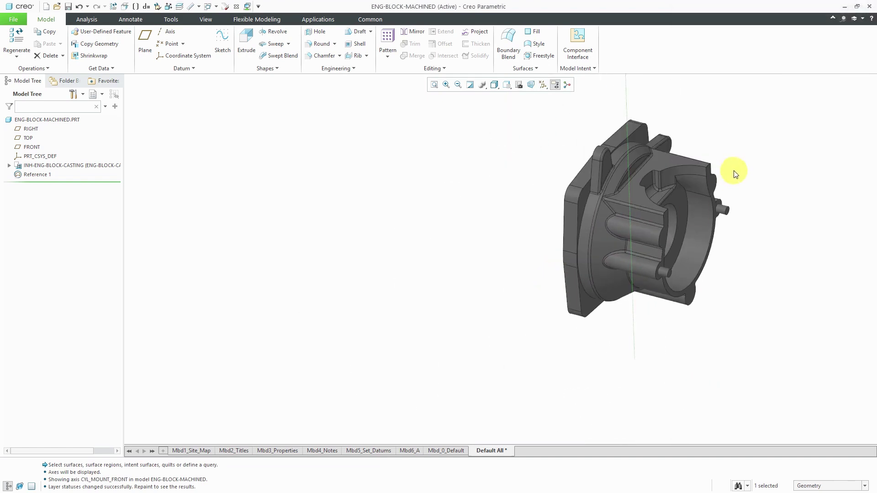
pyautogui.scroll(-5, 734, 172)
# Step: Drill a hole 0.25 in diameter and 0.50 deep into the flat inner ledge
pyautogui.click(319, 33)
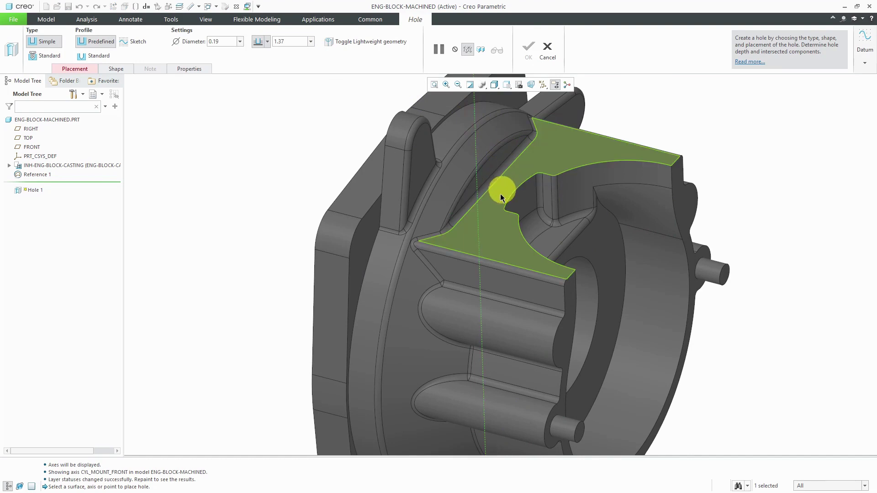
pyautogui.click(499, 223)
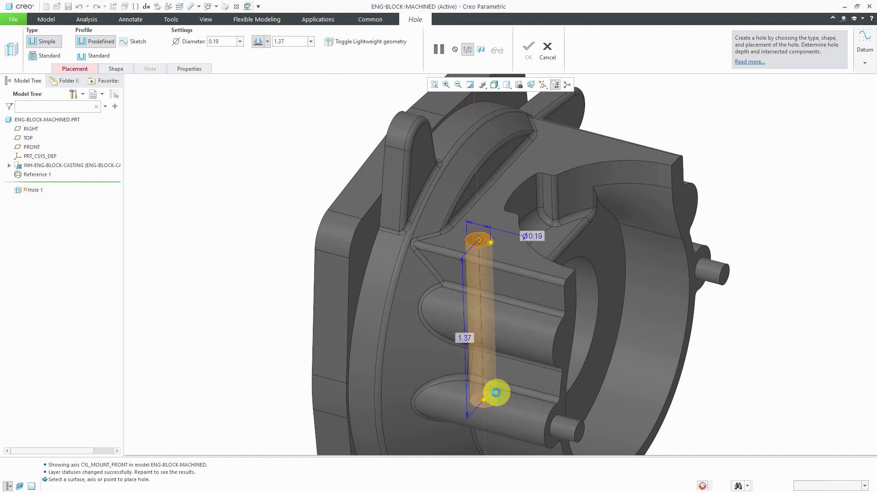
pyautogui.doubleClick(463, 338)
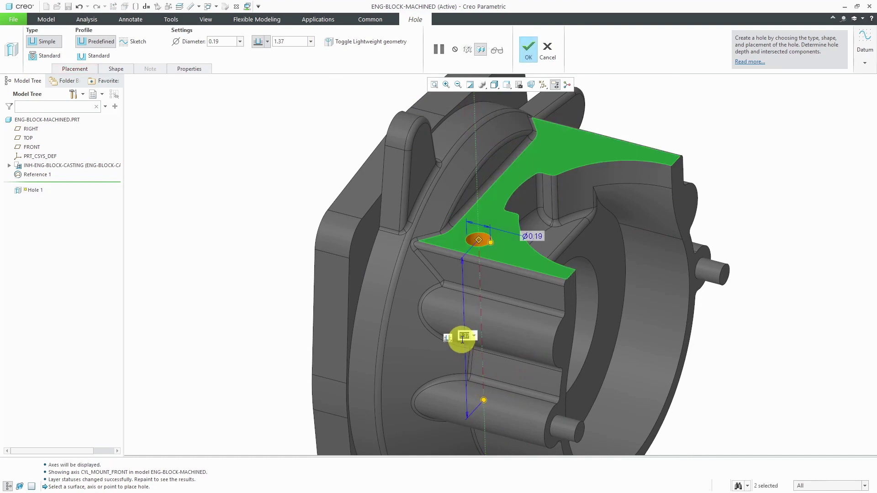
pyautogui.write('0.50')
pyautogui.press('Return')
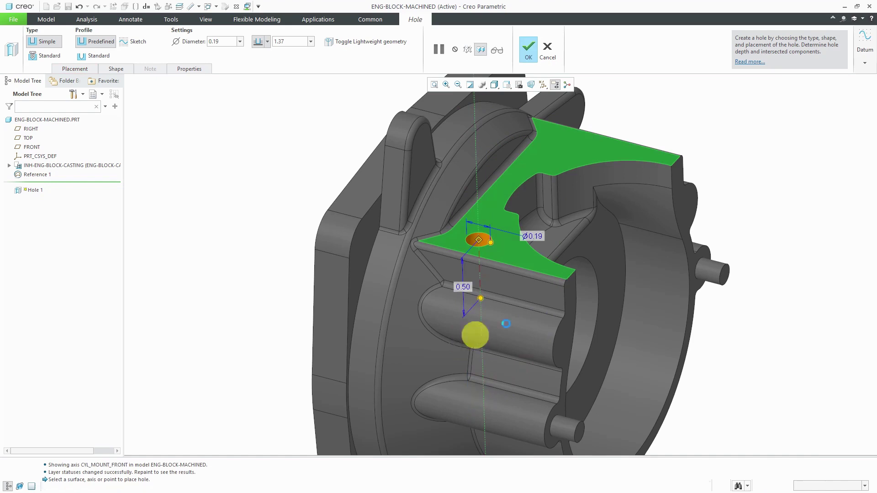
pyautogui.doubleClick(537, 236)
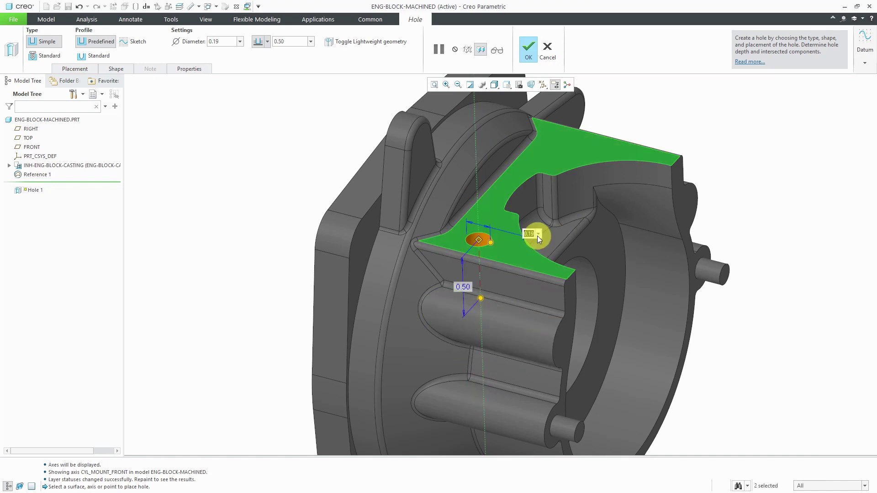
pyautogui.write('0.25')
pyautogui.press('Return')
pyautogui.click(528, 45)
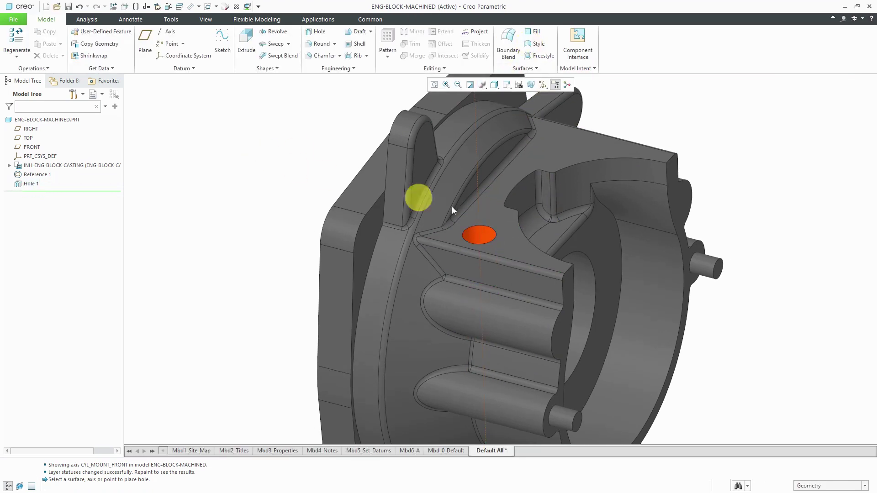
# Step: Orbit and zoom the block to inspect the new hole and the front bore face
pyautogui.moveTo(417, 194); pyautogui.dragTo(497, 228, button='middle')
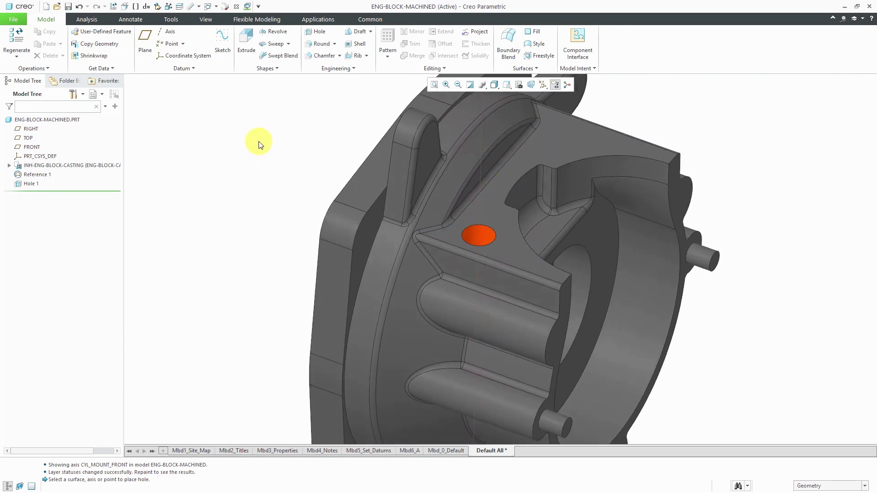
pyautogui.scroll(-2, 423, 259)
pyautogui.moveTo(437, 237); pyautogui.dragTo(504, 222, button='middle')
pyautogui.scroll(-2, 507, 222)
pyautogui.scroll(2, 381, 262)
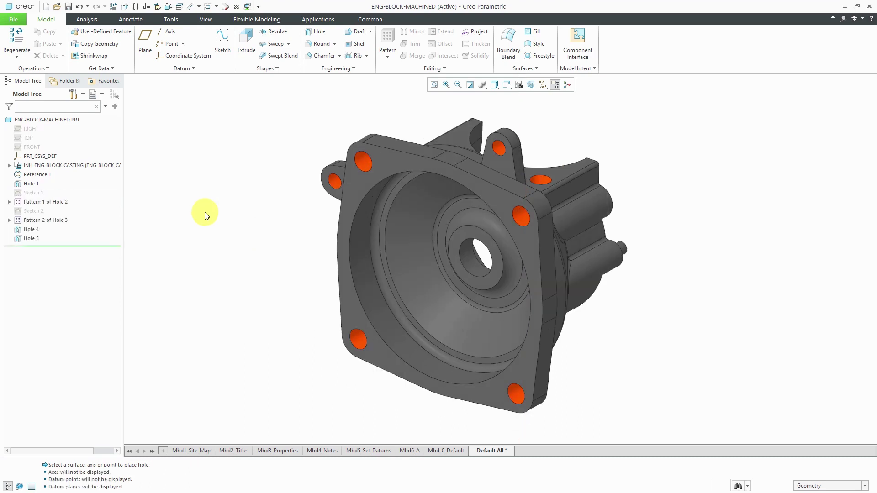
# Step: Highlight Pattern 2 of Hole 3 in the Model Tree, then orbit toward the flange
pyautogui.click(51, 220)
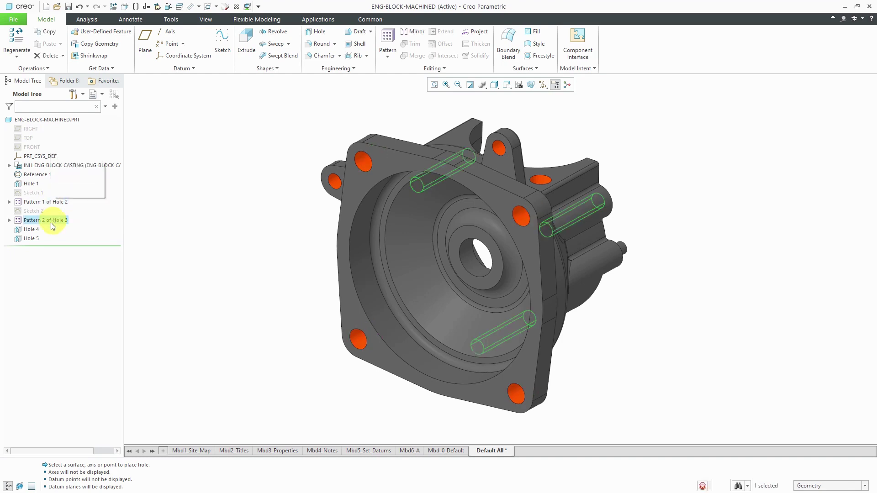
pyautogui.click(26, 235)
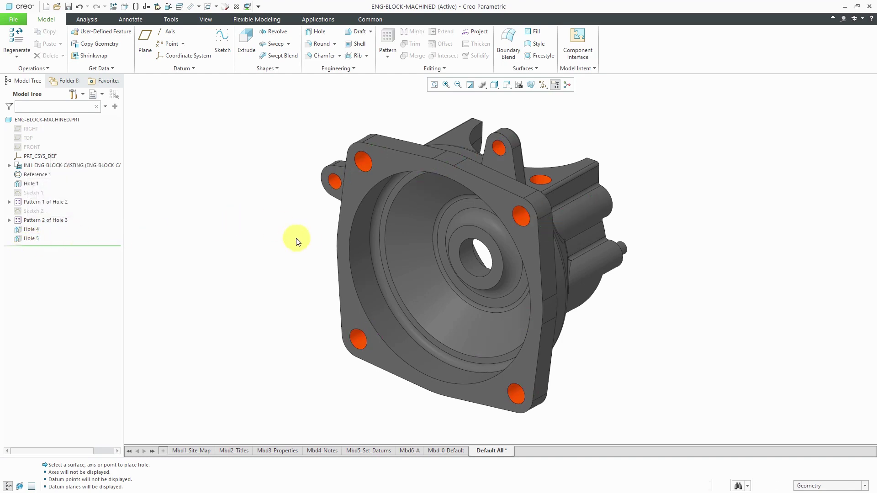
pyautogui.moveTo(352, 245)
pyautogui.mouseDown(button='middle')
pyautogui.moveTo(349, 253)
pyautogui.moveTo(354, 241)
pyautogui.mouseUp(button='middle')
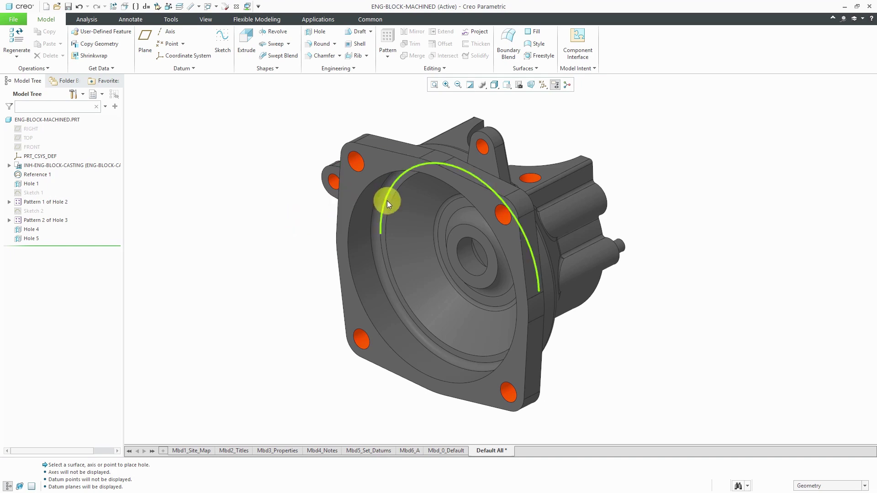
pyautogui.moveTo(358, 196); pyautogui.dragTo(371, 208, button='middle')
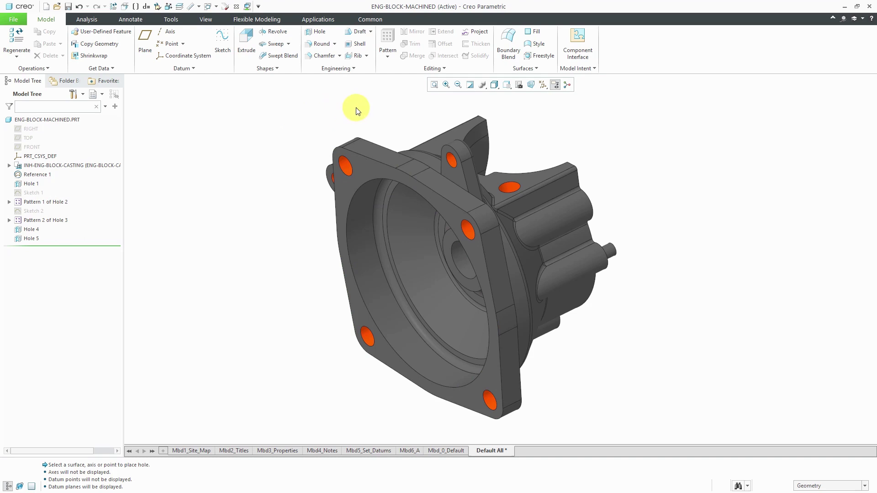
# Step: Add datum plane DTM1 offset 0.1 from the front flange face
pyautogui.click(145, 42)
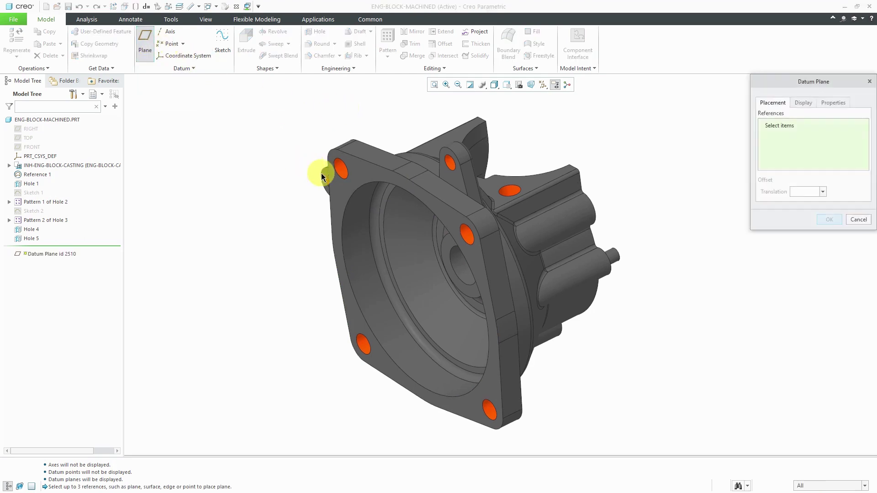
pyautogui.click(343, 184)
pyautogui.moveTo(375, 204); pyautogui.dragTo(411, 205, button='middle')
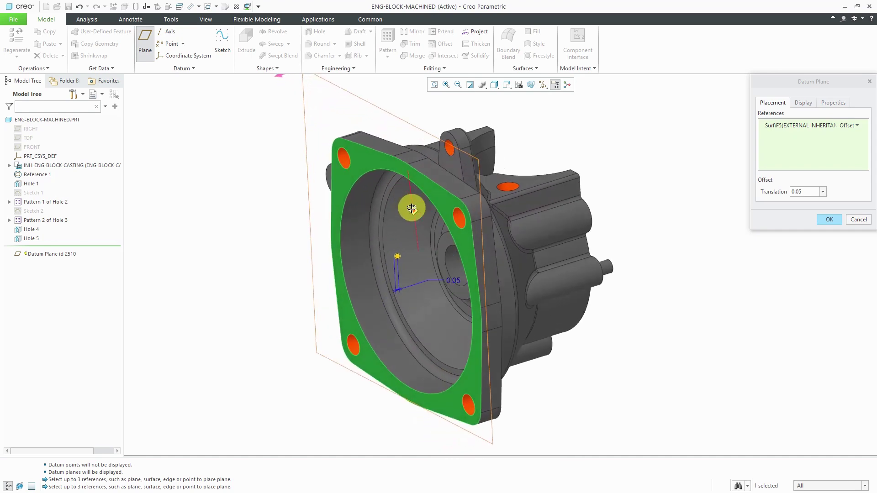
pyautogui.doubleClick(454, 279)
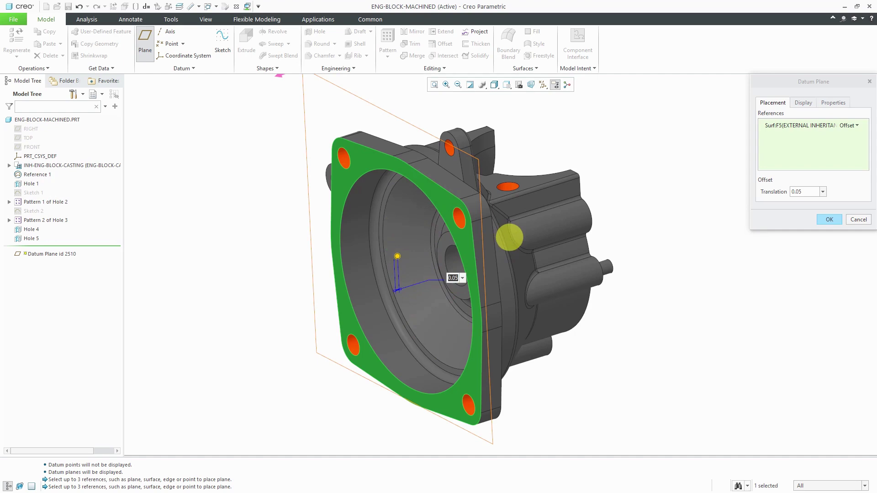
pyautogui.write('0.1')
pyautogui.press('Return')
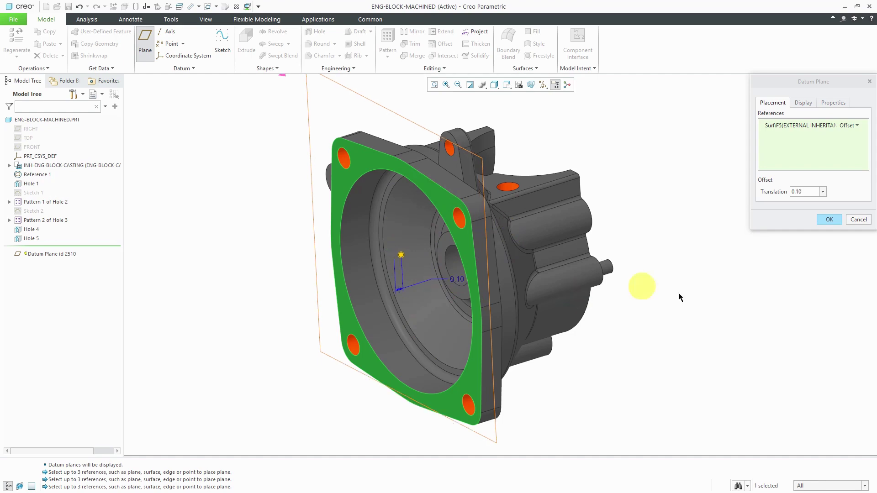
pyautogui.click(827, 220)
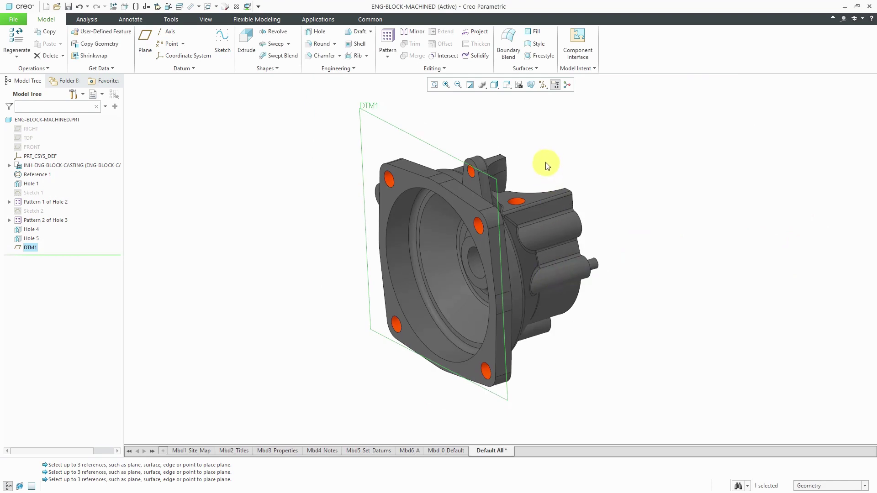
# Step: Solidify from DTM1 with Remove material to face off the flange, then view the cut
pyautogui.click(482, 55)
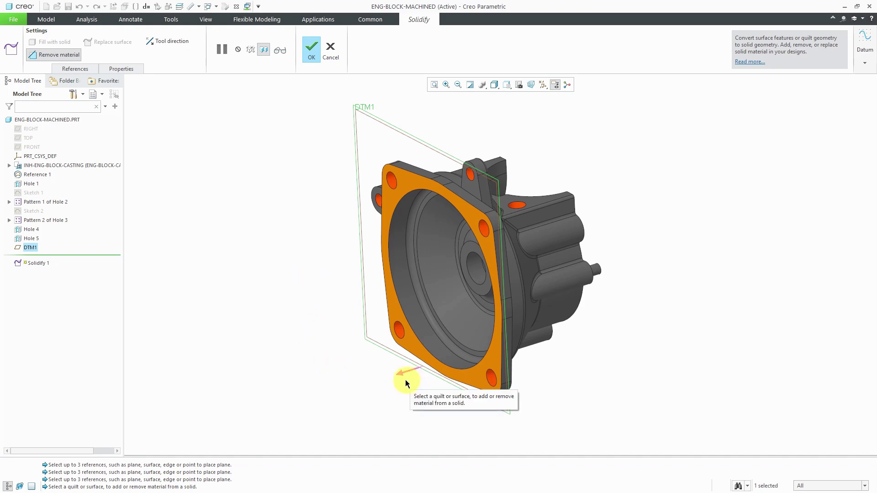
pyautogui.click(314, 53)
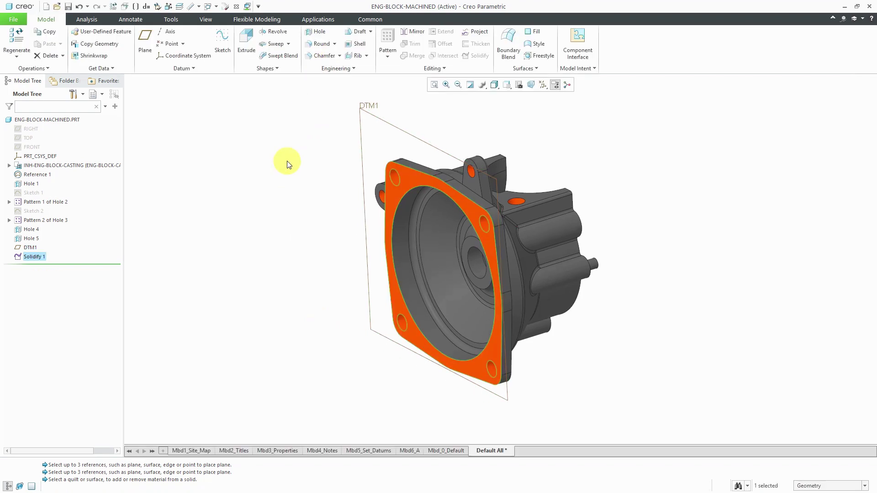
pyautogui.click(287, 164)
pyautogui.moveTo(329, 196); pyautogui.dragTo(355, 213, button='middle')
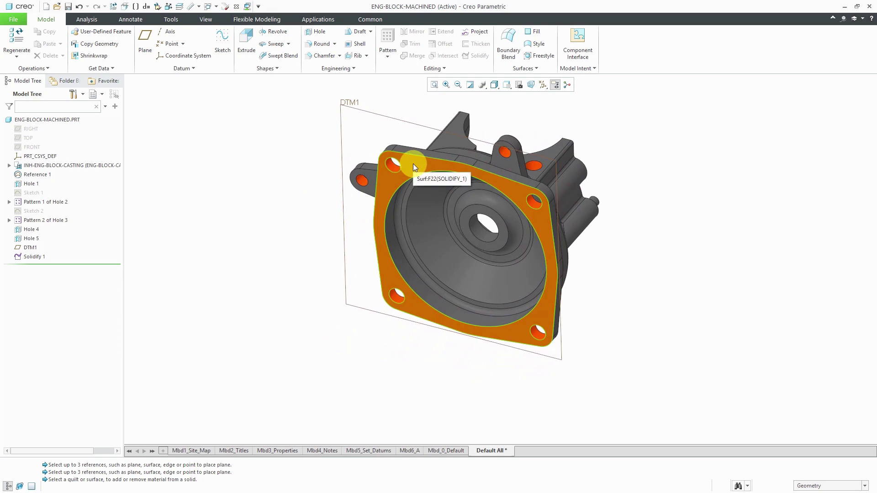
# Step: Turn off Plane Display in the datum display filters and orbit to inspect the block
pyautogui.click(542, 84)
pyautogui.click(568, 137)
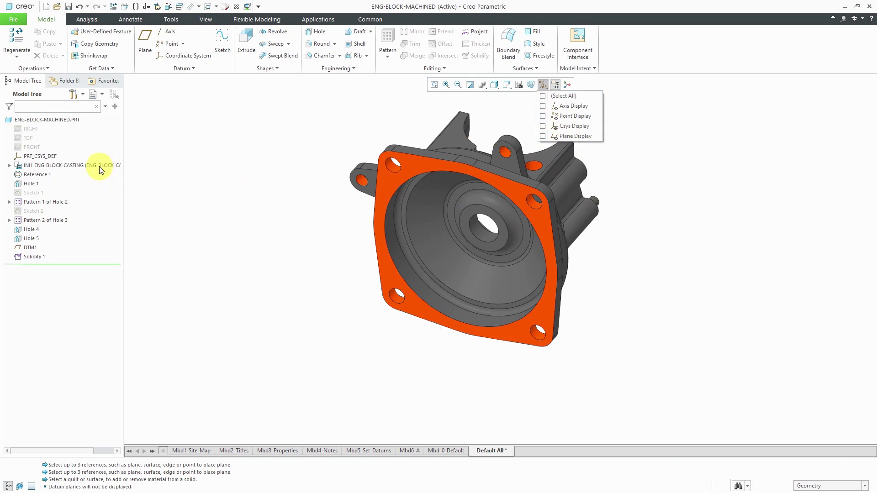
pyautogui.click(326, 233)
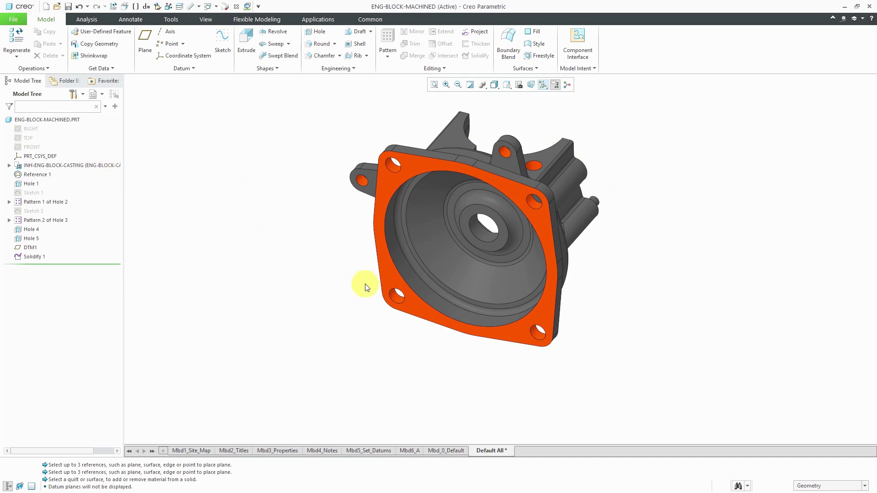
pyautogui.moveTo(366, 287); pyautogui.dragTo(152, 244, button='middle')
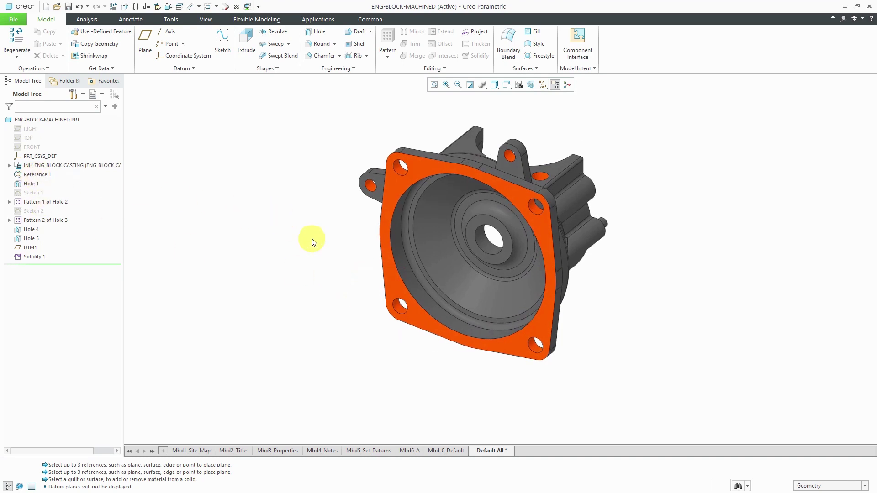
pyautogui.moveTo(312, 242); pyautogui.dragTo(303, 231, button='middle')
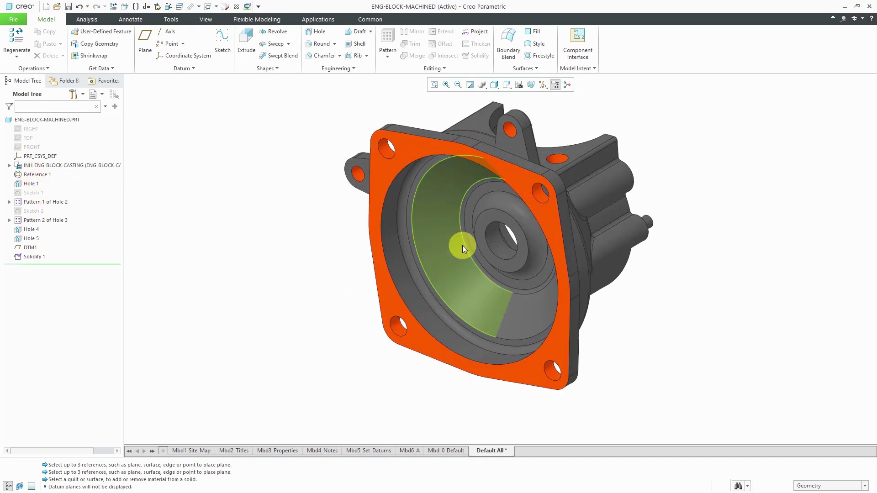